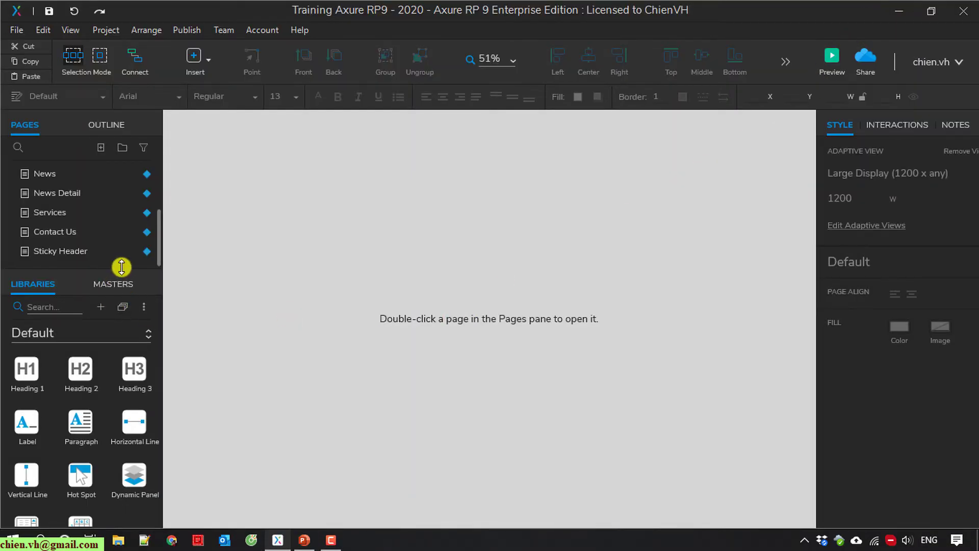
# Enlarge the Pages list, add a page named 'Adaptive View', and open it on the canvas.
pyautogui.moveTo(121, 267); pyautogui.dragTo(119, 344)
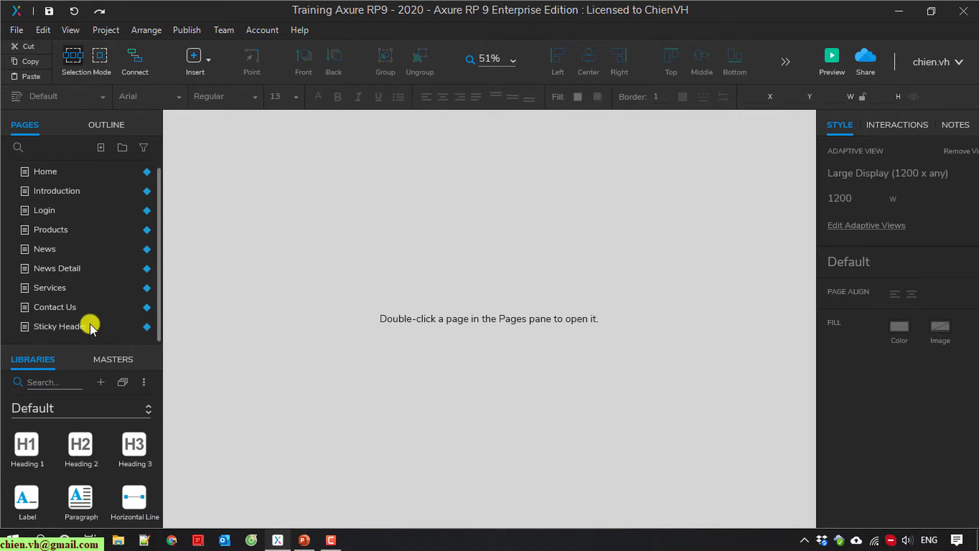
pyautogui.click(100, 148)
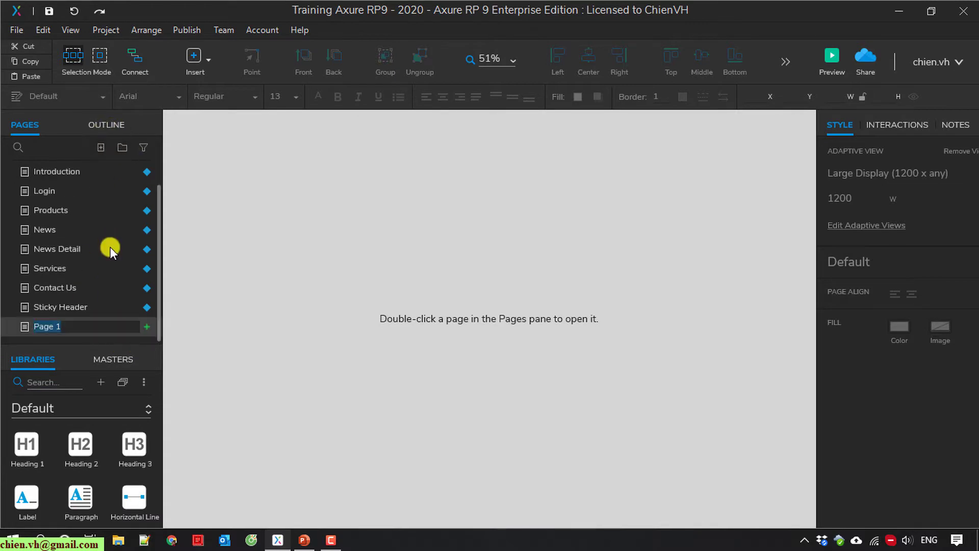
pyautogui.write('Adaptive View')
pyautogui.press('Return')
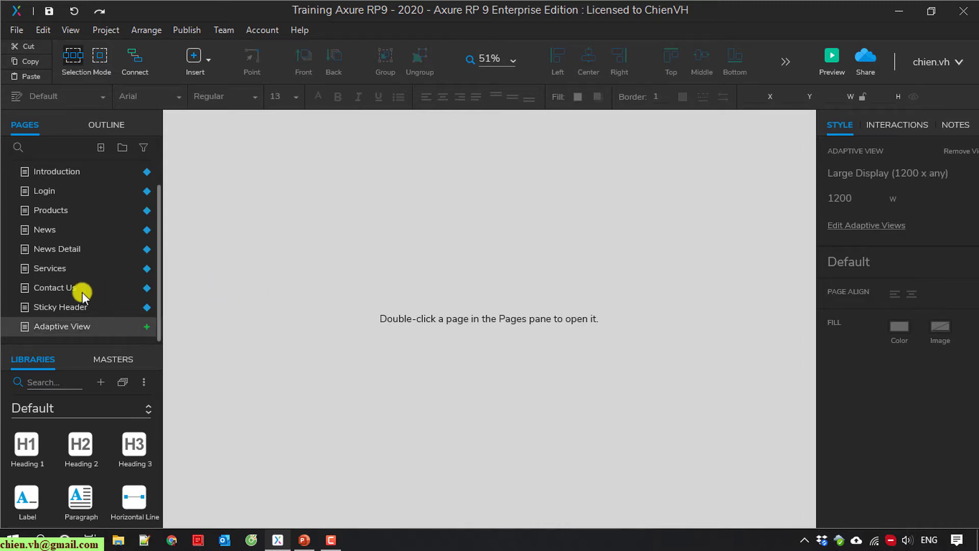
pyautogui.doubleClick(63, 329)
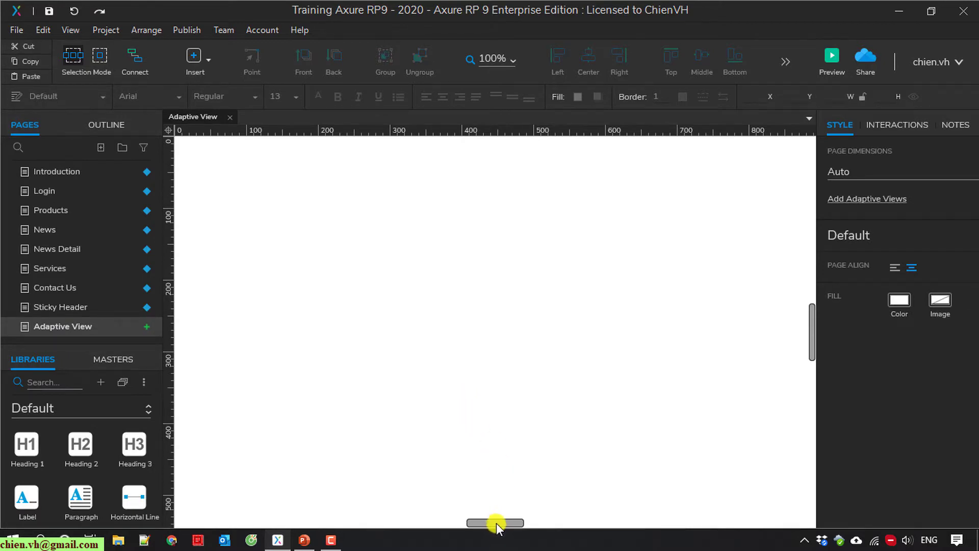
# Place a Heading 1 widget near the top-left of the page.
pyautogui.moveTo(497, 522)
pyautogui.mouseDown()
pyautogui.moveTo(483, 522)
pyautogui.moveTo(492, 524)
pyautogui.mouseUp()
pyautogui.scroll(5, 520, 459)
pyautogui.scroll(-3, 520, 467)
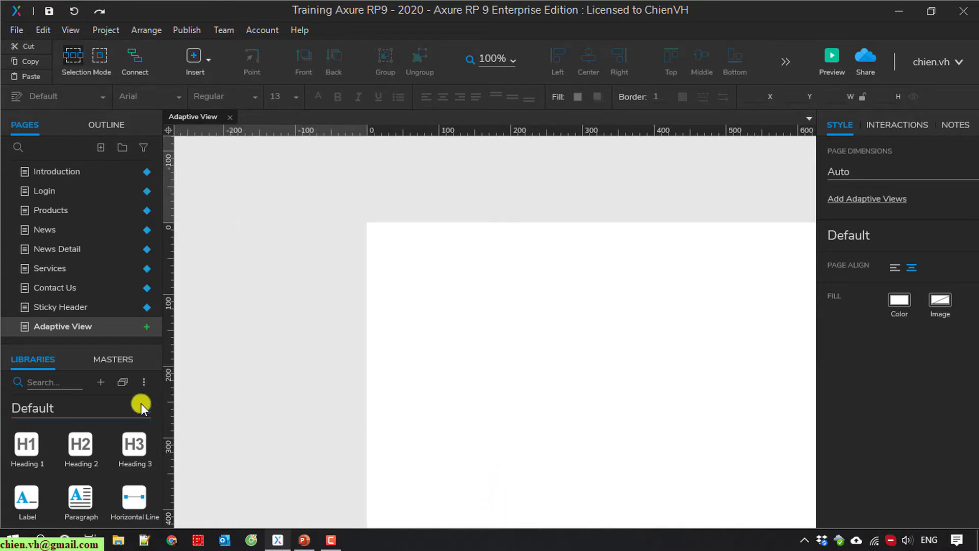
pyautogui.moveTo(51, 459); pyautogui.dragTo(394, 259)
pyautogui.click(427, 356)
# Place an image below the heading and narrow its width.
pyautogui.scroll(-2, 80, 477)
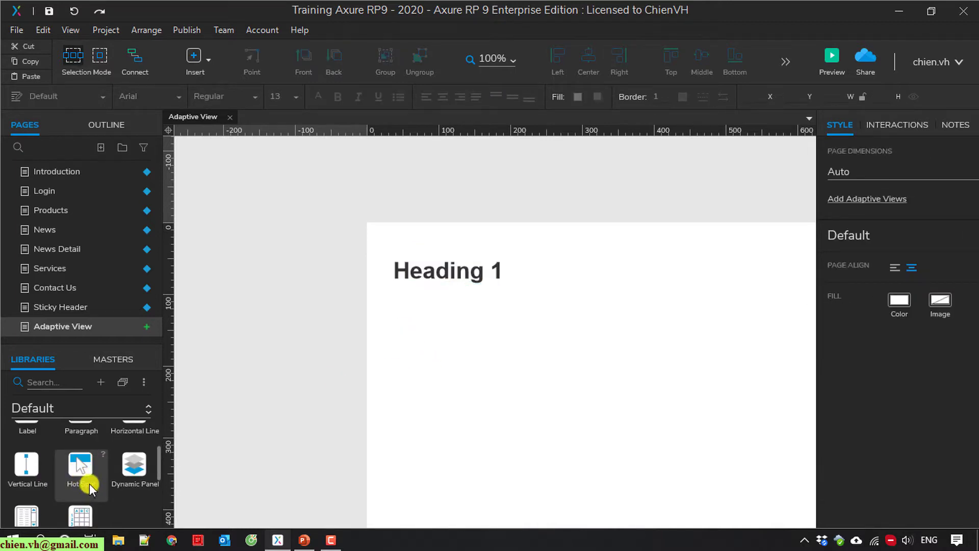
pyautogui.scroll(5, 90, 483)
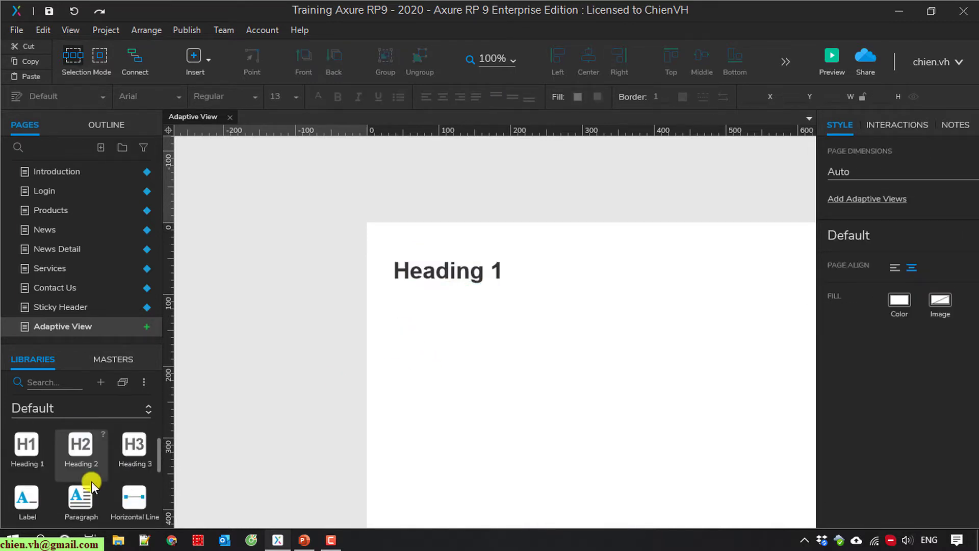
pyautogui.moveTo(83, 433); pyautogui.dragTo(394, 327)
pyautogui.moveTo(607, 384); pyautogui.dragTo(586, 389)
pyautogui.click(680, 393)
# Add a lorem ipsum paragraph below the image.
pyautogui.scroll(-2, 408, 446)
pyautogui.scroll(-2, 84, 488)
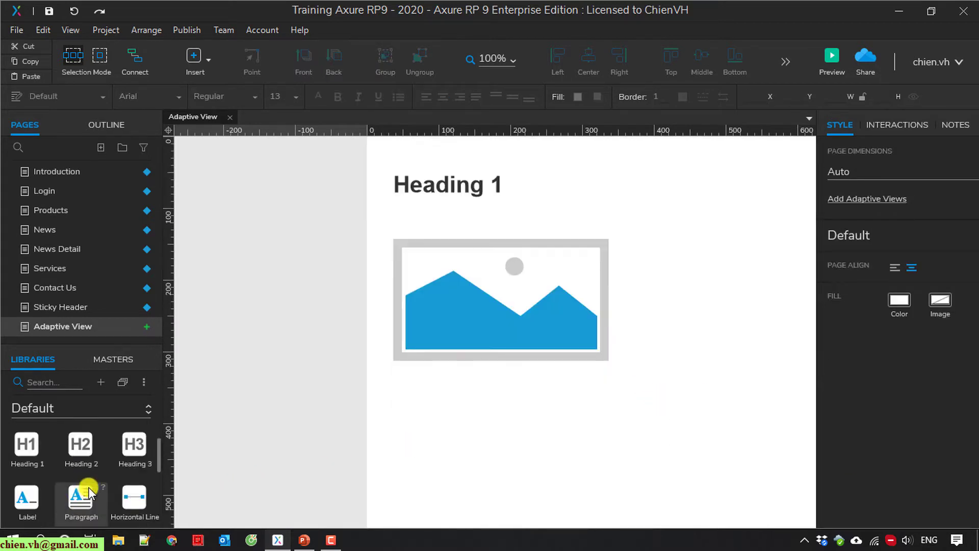
pyautogui.moveTo(86, 495); pyautogui.dragTo(394, 380)
pyautogui.click(657, 357)
# Change the heading's text to 'Product Listing'.
pyautogui.click(462, 187)
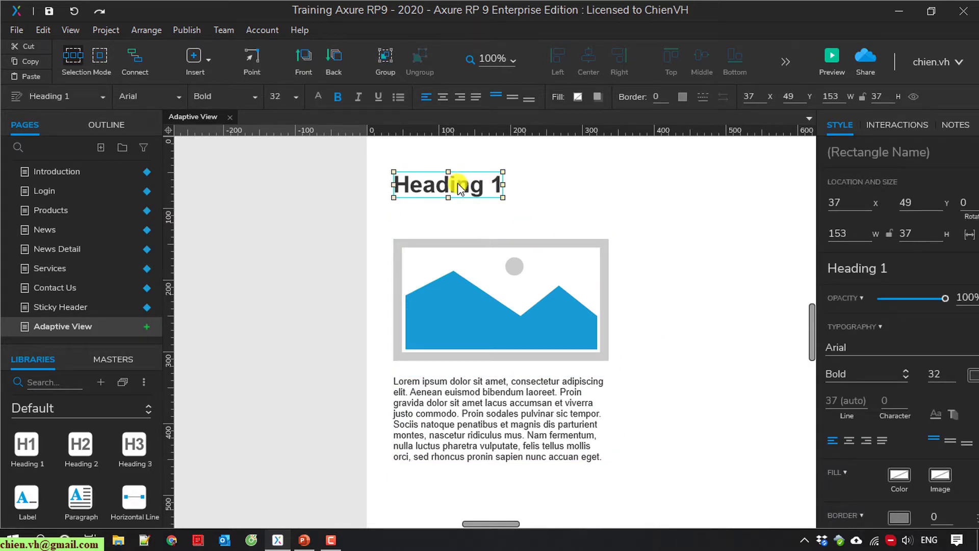
pyautogui.rightClick(460, 187)
pyautogui.click(522, 318)
pyautogui.write('Product Listing')
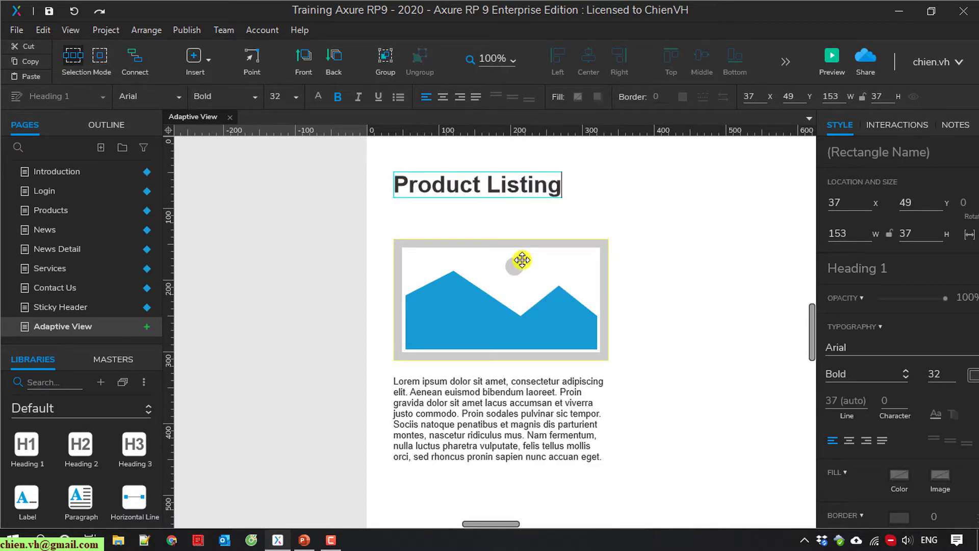
pyautogui.click(669, 264)
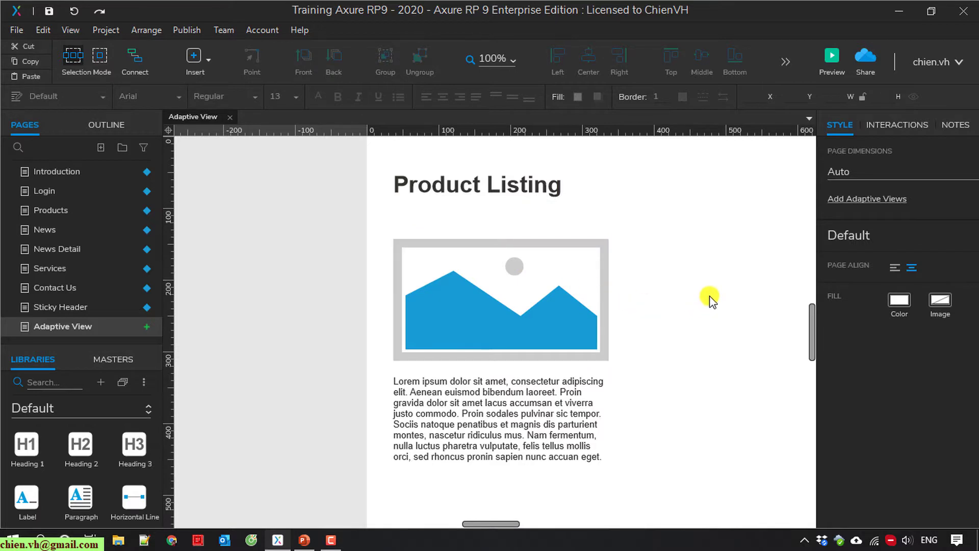
# Copy the image-and-paragraph card twice to form a row of three cards.
pyautogui.keyDown('ctrl'); pyautogui.scroll(-3, 712, 300); pyautogui.keyUp('ctrl')
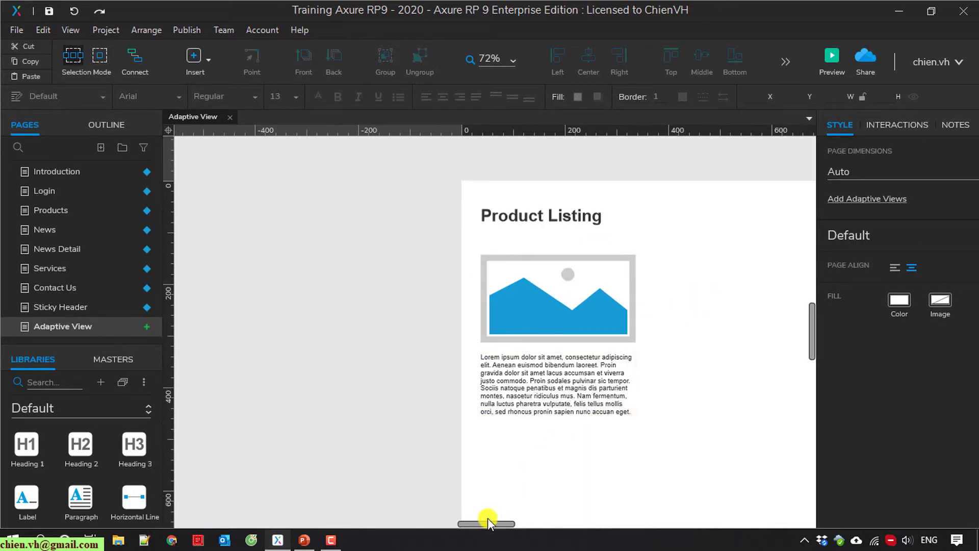
pyautogui.moveTo(488, 522); pyautogui.dragTo(493, 522)
pyautogui.keyDown('ctrl'); pyautogui.scroll(-1, 520, 449); pyautogui.keyUp('ctrl')
pyautogui.keyDown('ctrl'); pyautogui.scroll(-1, 522, 448); pyautogui.keyUp('ctrl')
pyautogui.moveTo(517, 469); pyautogui.dragTo(318, 297)
pyautogui.click(553, 347)
pyautogui.moveTo(552, 347); pyautogui.dragTo(522, 345)
pyautogui.click(607, 338)
pyautogui.keyDown('ctrl'); pyautogui.moveTo(422, 362); pyautogui.dragTo(684, 356); pyautogui.keyUp('ctrl')
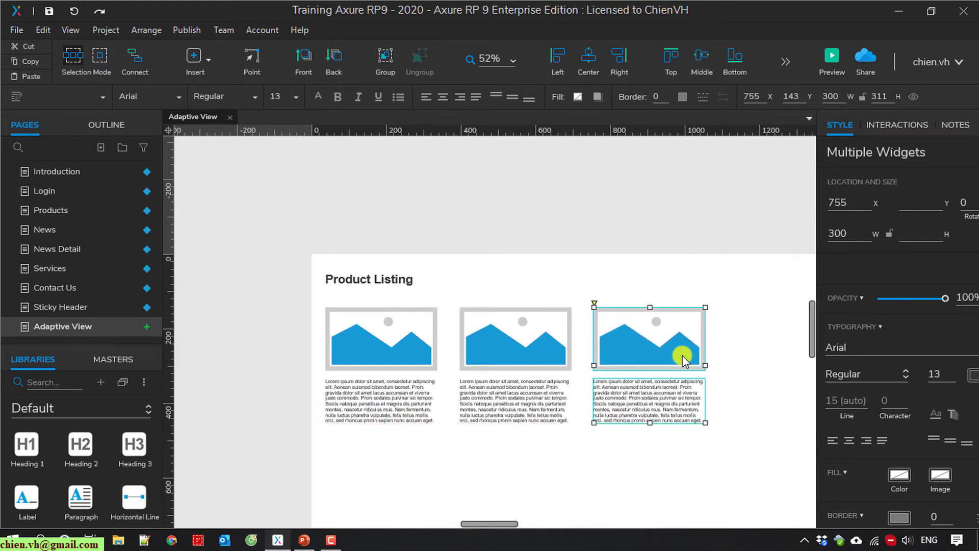
pyautogui.click(726, 386)
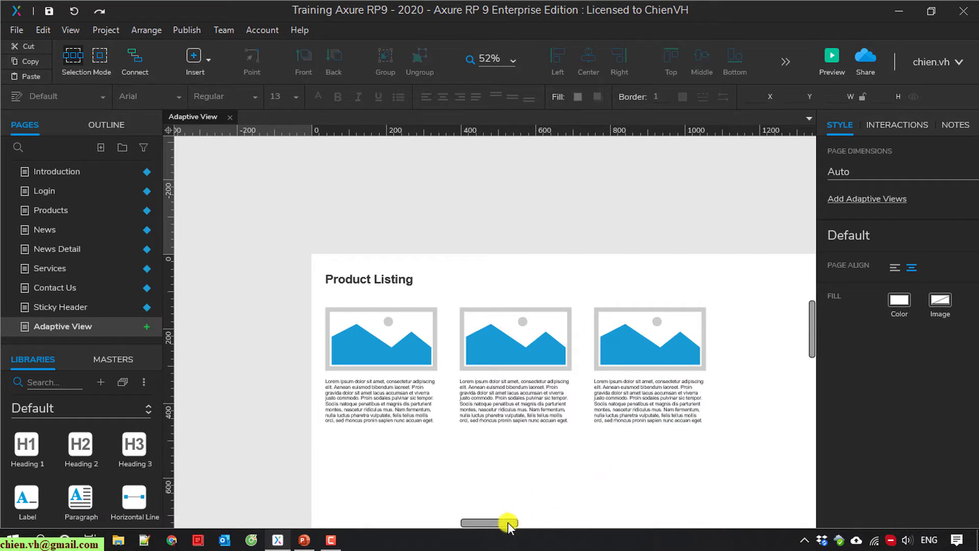
# Duplicate the three-card row below it as a second row.
pyautogui.moveTo(507, 522); pyautogui.dragTo(509, 524)
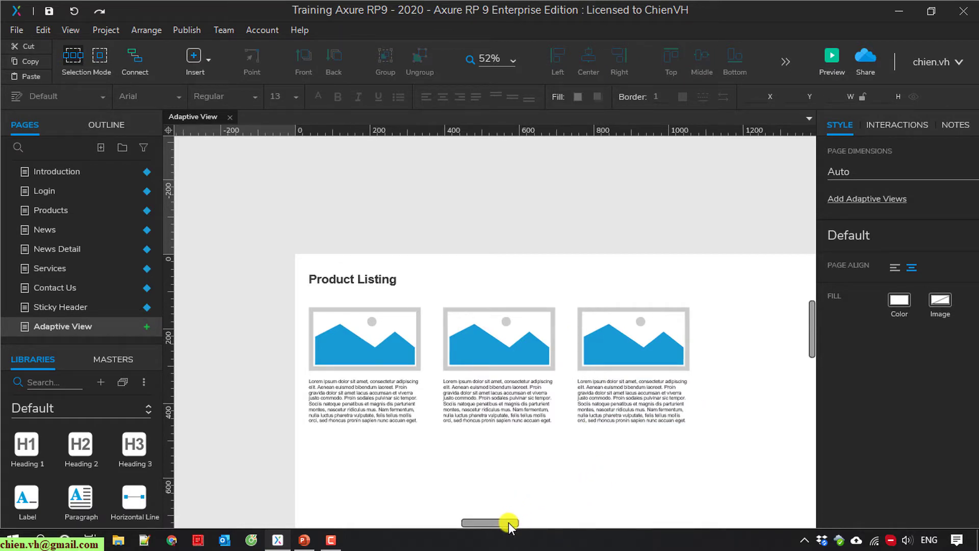
pyautogui.moveTo(754, 454); pyautogui.dragTo(306, 293)
pyautogui.click(486, 478)
pyautogui.scroll(-3, 408, 419)
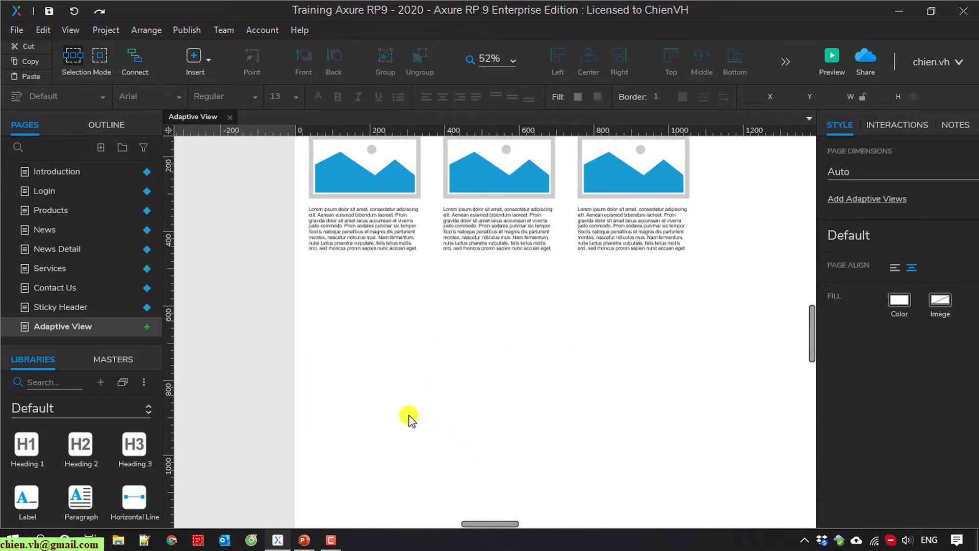
pyautogui.hotkey('ctrl', 'a')
pyautogui.moveTo(397, 184); pyautogui.dragTo(404, 320)
# Shift the heading and the whole card grid about 24 px to the right.
pyautogui.scroll(2, 483, 404)
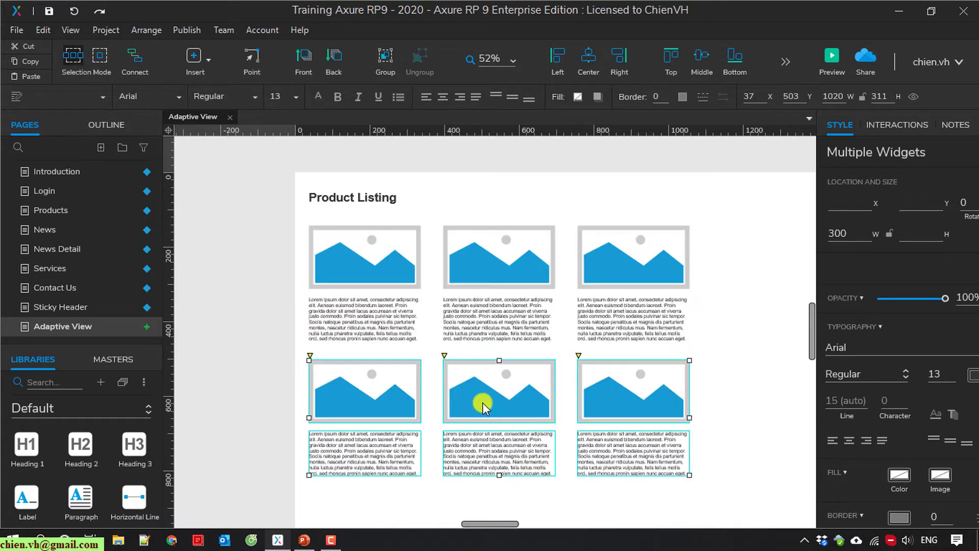
pyautogui.moveTo(736, 494); pyautogui.dragTo(308, 190)
pyautogui.moveTo(511, 261); pyautogui.dragTo(532, 260)
pyautogui.click(767, 303)
pyautogui.scroll(-3, 764, 304)
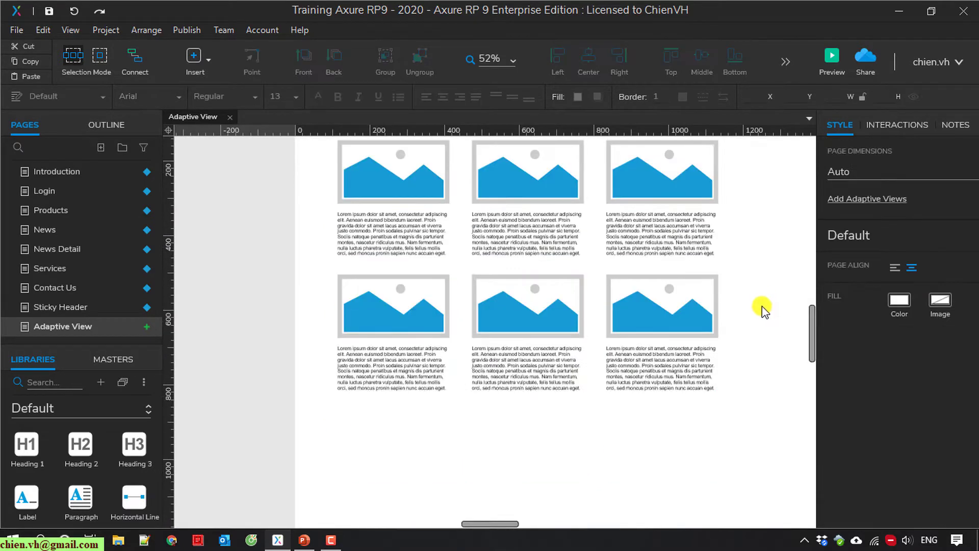
pyautogui.scroll(1, 759, 312)
pyautogui.scroll(3, 754, 312)
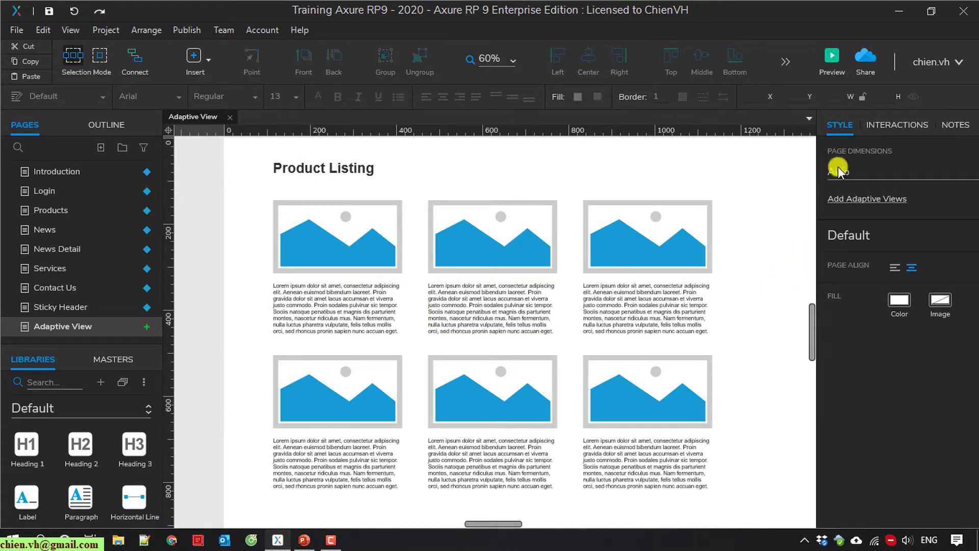
# Preview the Adaptive View page in Chrome, dismiss the Translate prompt, and scroll the grid.
pyautogui.click(834, 60)
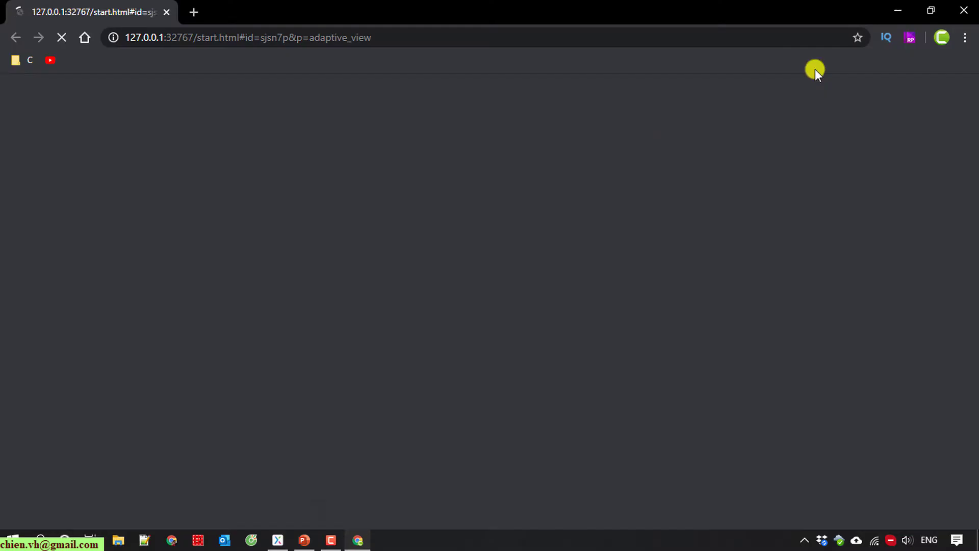
pyautogui.click(858, 59)
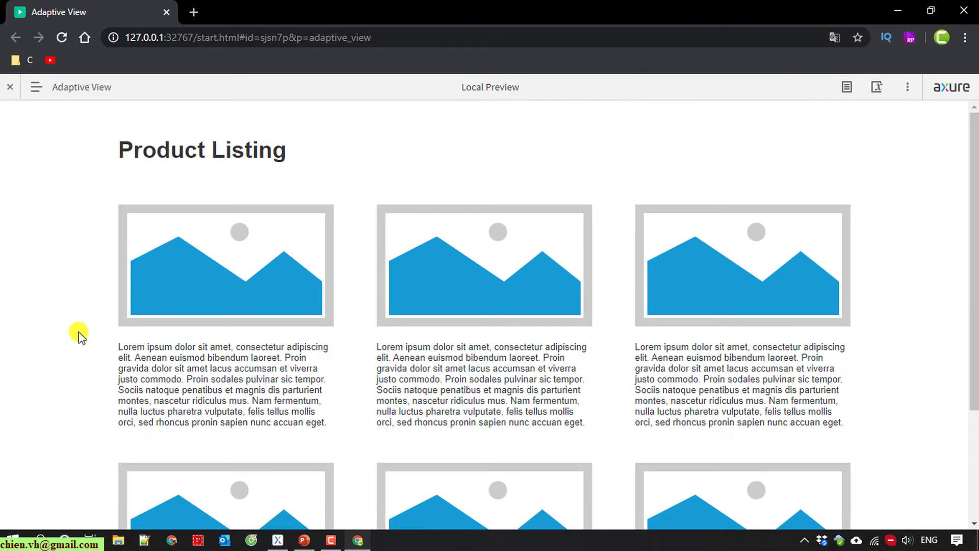
pyautogui.scroll(-3, 69, 336)
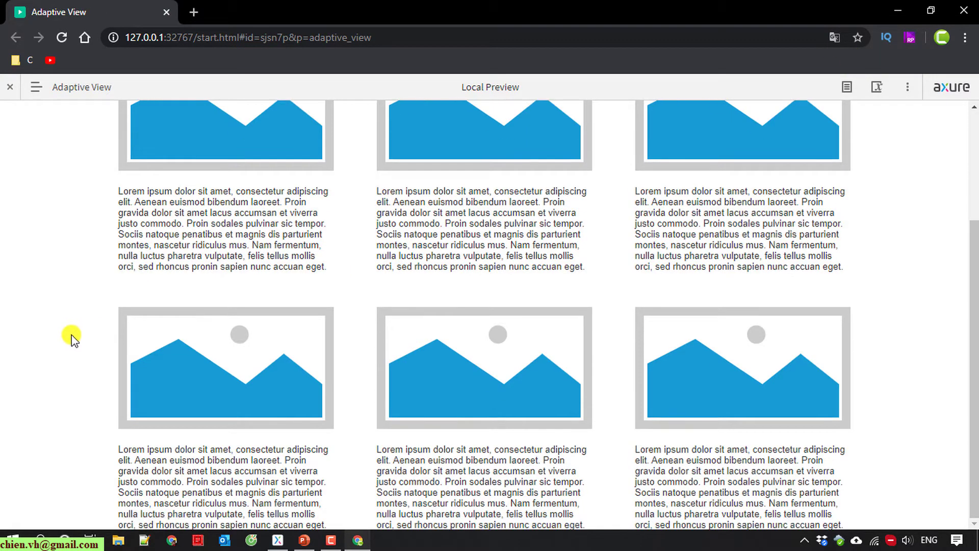
pyautogui.scroll(3, 70, 337)
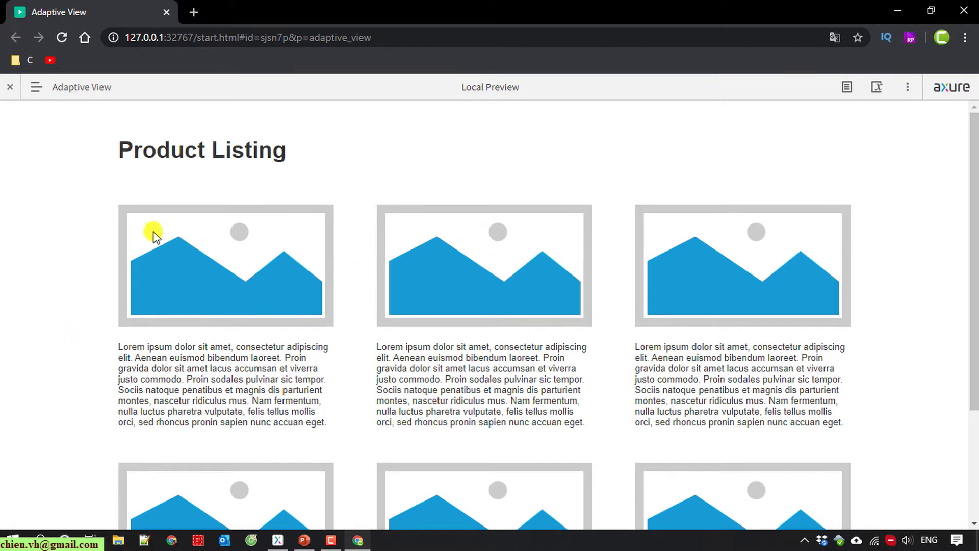
pyautogui.scroll(-3, 156, 237)
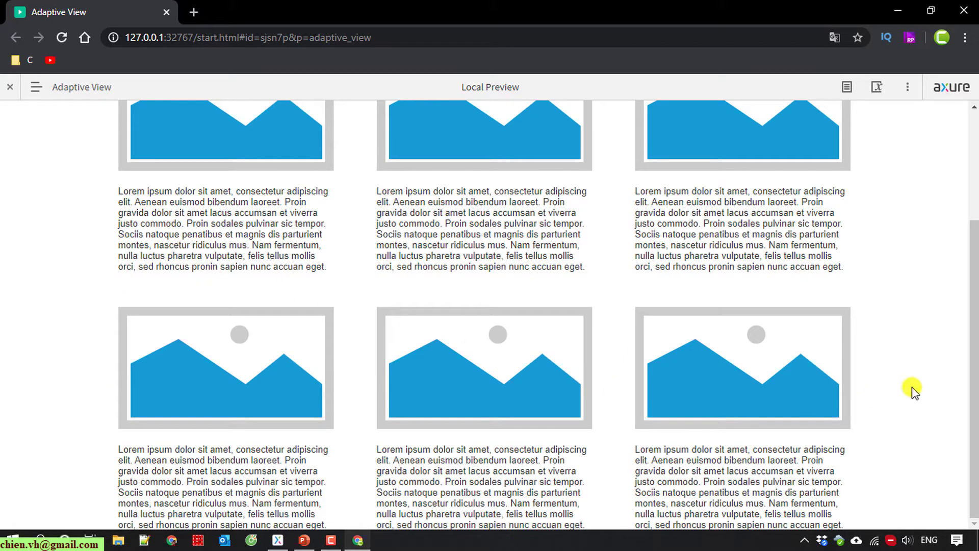
pyautogui.moveTo(974, 406); pyautogui.dragTo(974, 295)
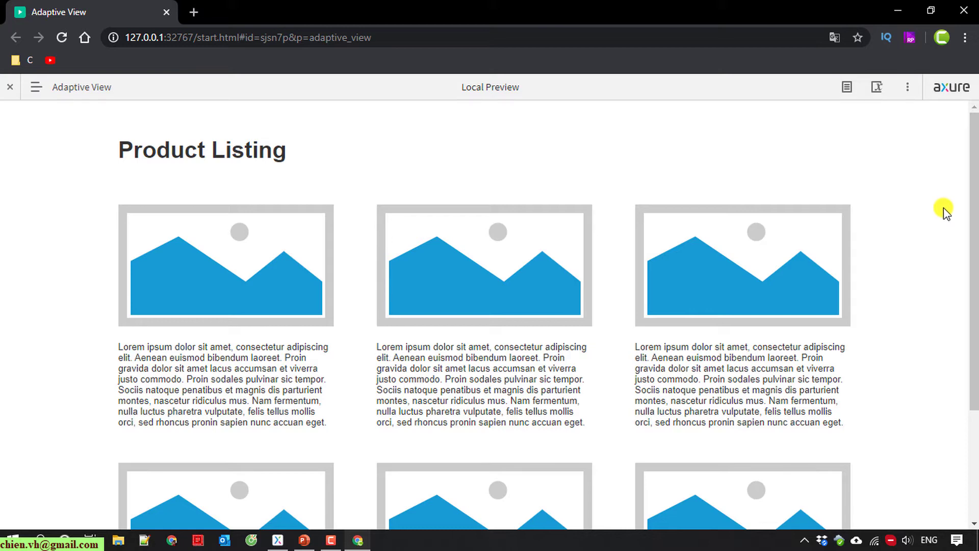
pyautogui.moveTo(974, 169)
pyautogui.mouseDown()
pyautogui.moveTo(974, 296)
pyautogui.moveTo(974, 171)
pyautogui.mouseUp()
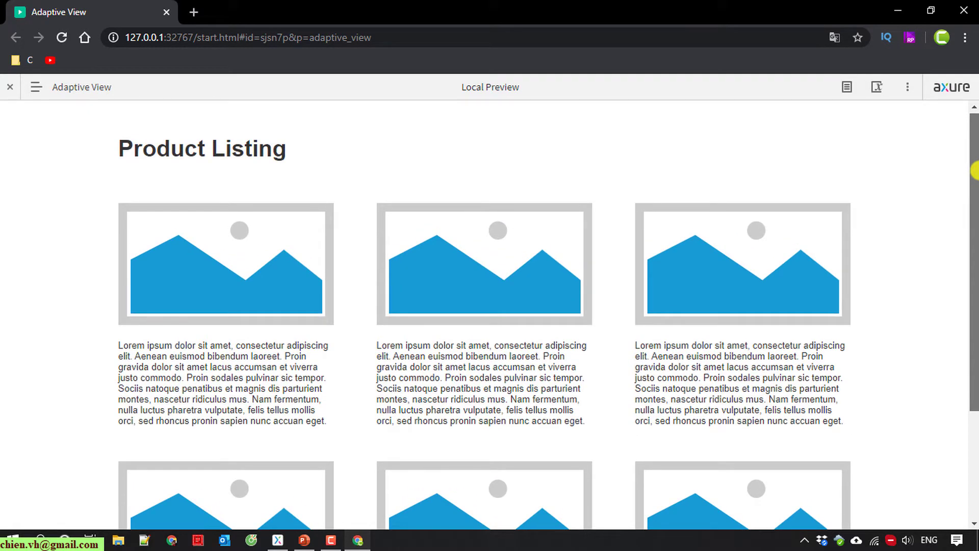
# Restore down the Chrome window and resize it to narrower widths to test the grid.
pyautogui.click(932, 11)
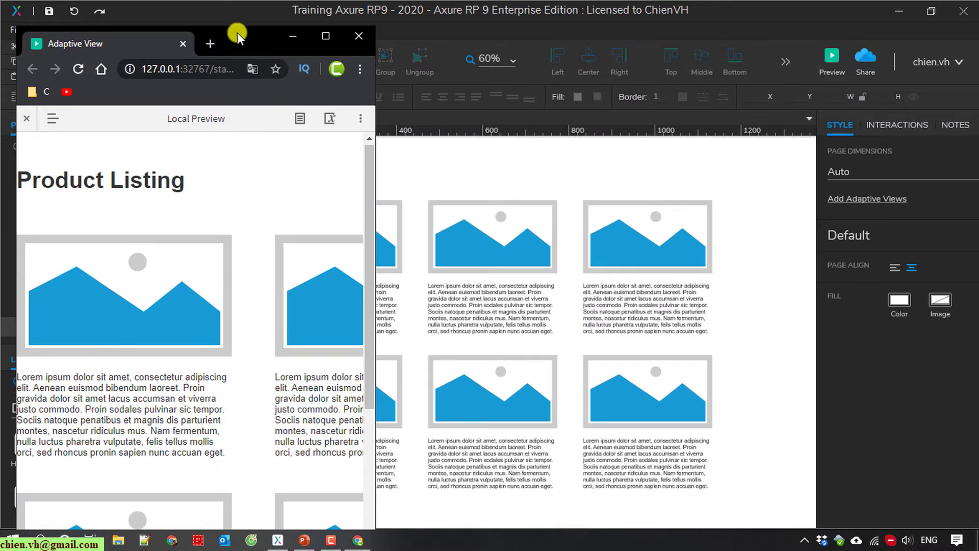
pyautogui.moveTo(237, 32); pyautogui.dragTo(414, 17)
pyautogui.moveTo(548, 173); pyautogui.dragTo(956, 228)
pyautogui.moveTo(736, 21); pyautogui.dragTo(589, 21)
pyautogui.moveTo(811, 213); pyautogui.dragTo(934, 278)
# Scroll the narrowed preview, then maximize the browser window again.
pyautogui.scroll(-3, 822, 275)
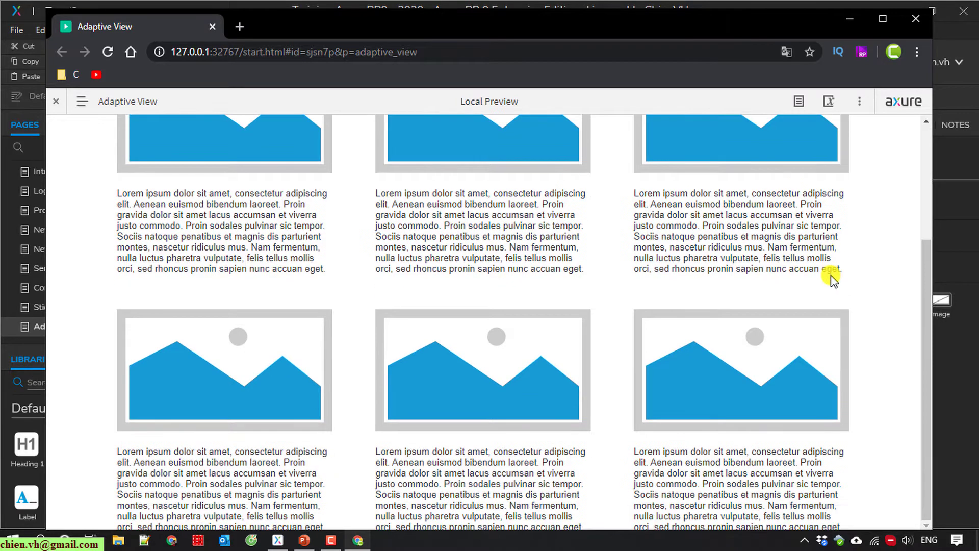
pyautogui.scroll(3, 832, 279)
pyautogui.click(882, 19)
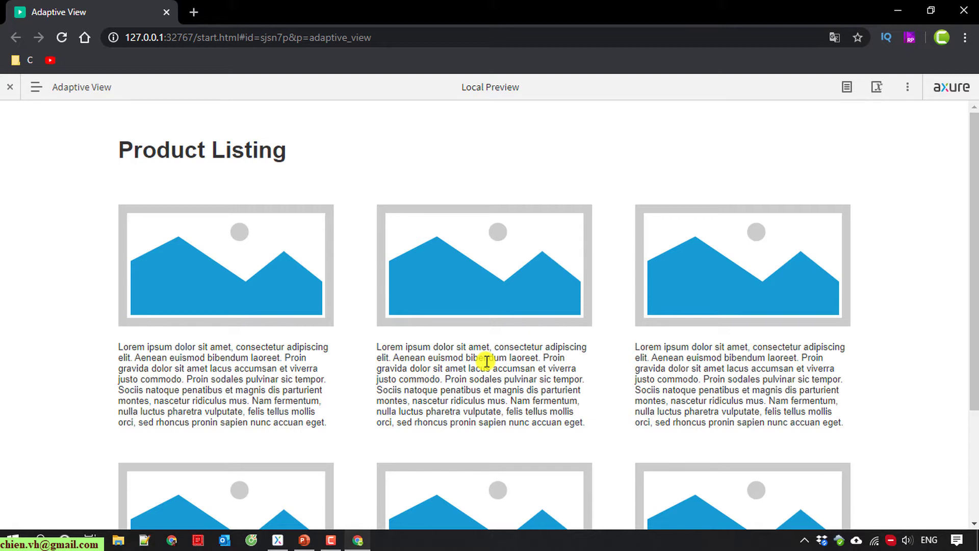
pyautogui.scroll(-3, 726, 117)
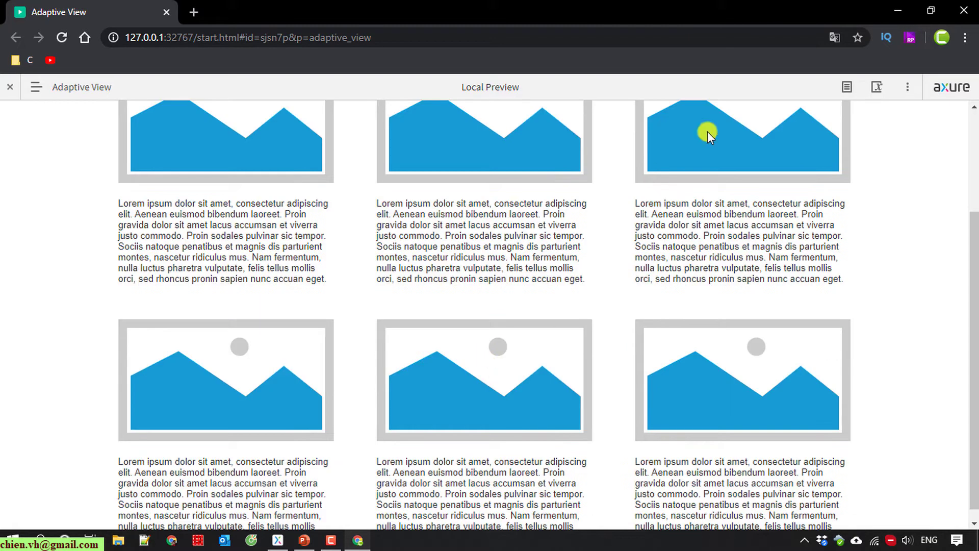
# Back in Axure, start a new adaptive view set with Large Display (1200 wide) as base.
pyautogui.click(894, 9)
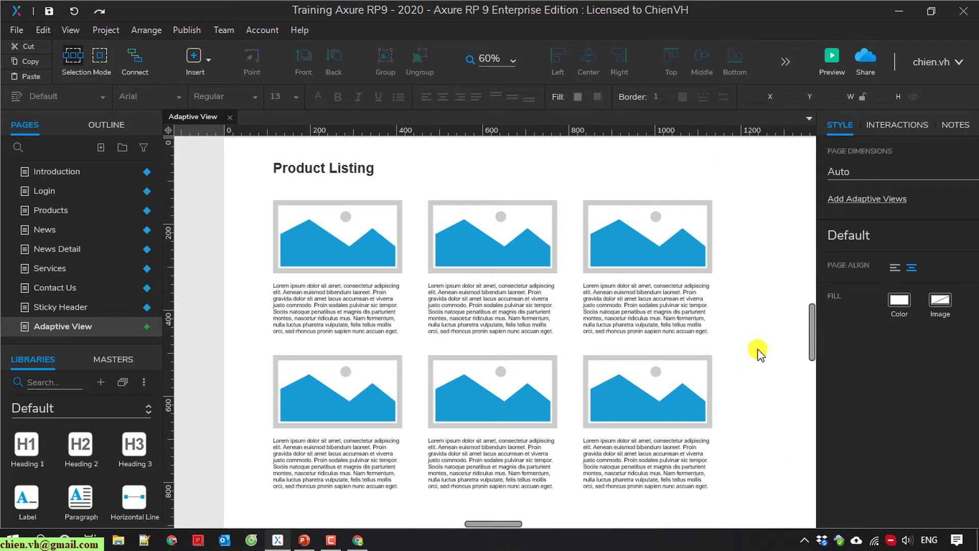
pyautogui.click(103, 31)
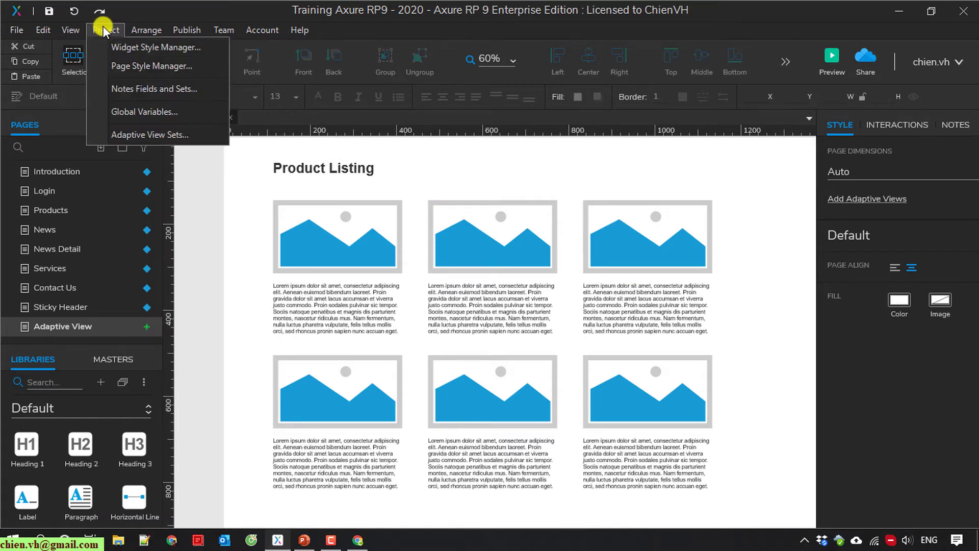
pyautogui.click(186, 135)
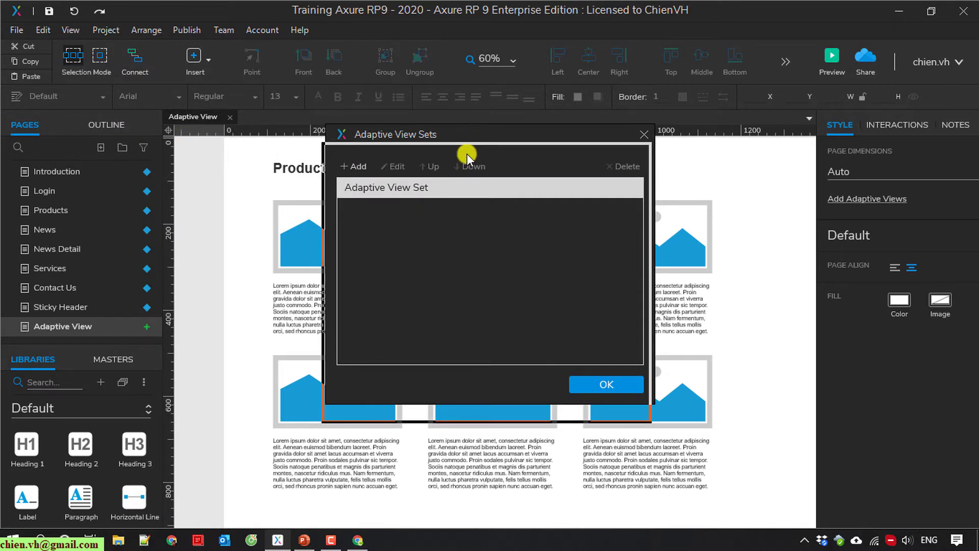
pyautogui.click(350, 185)
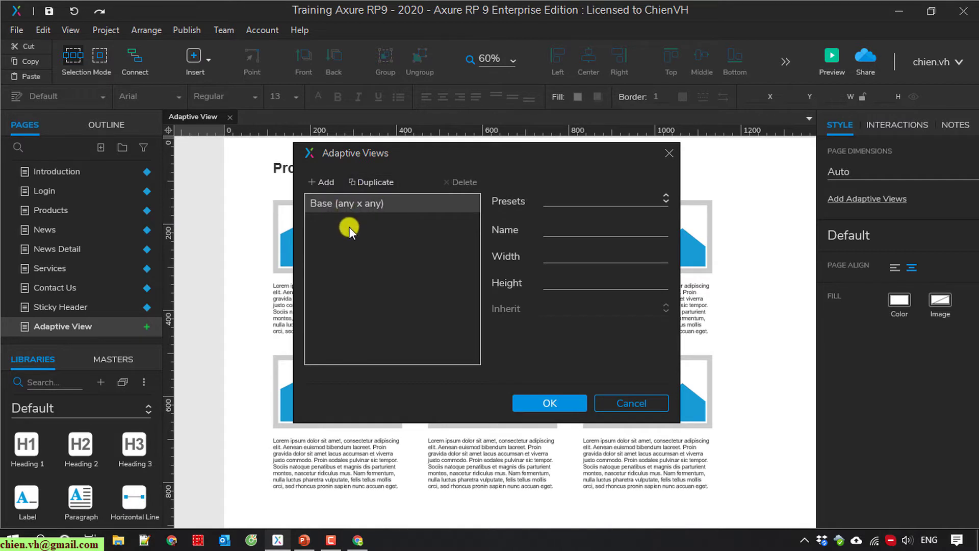
pyautogui.click(666, 196)
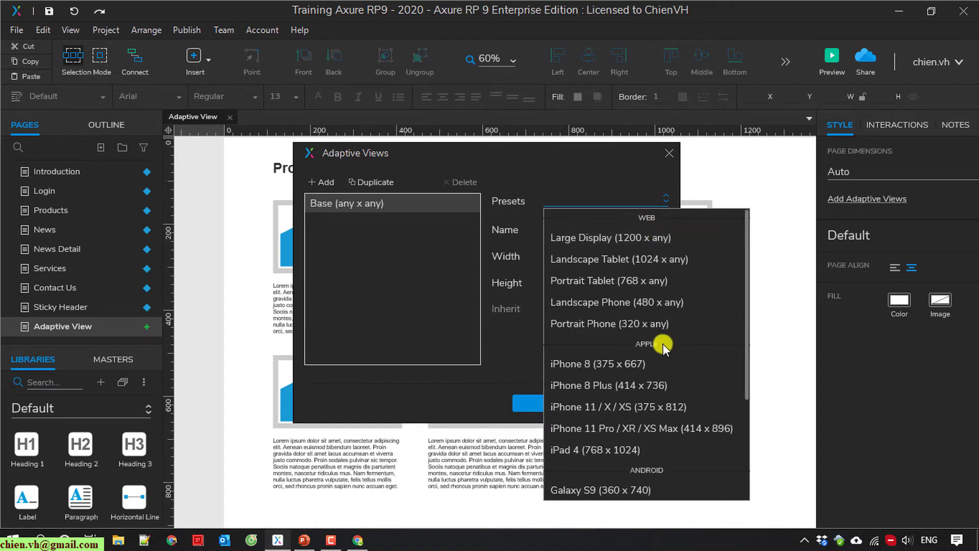
pyautogui.scroll(-2, 654, 347)
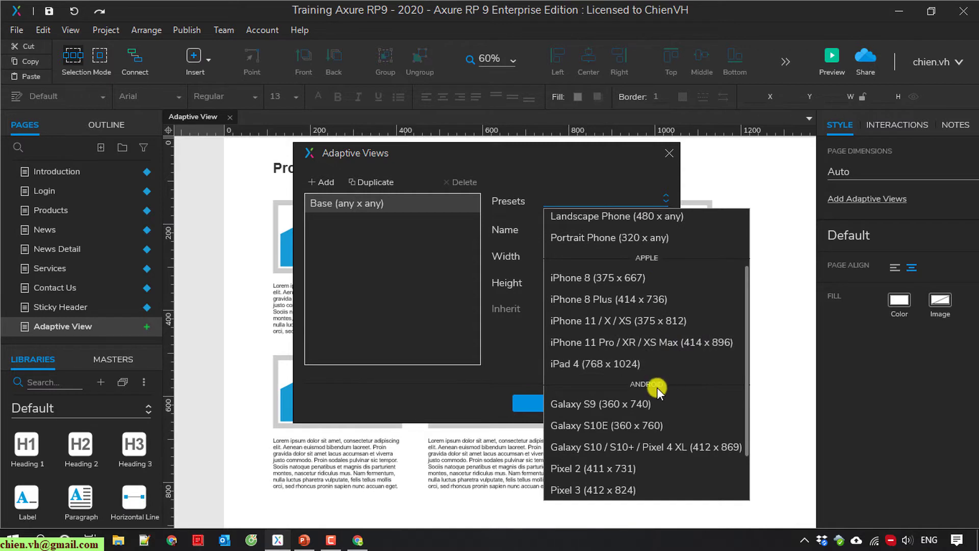
pyautogui.scroll(-2, 656, 396)
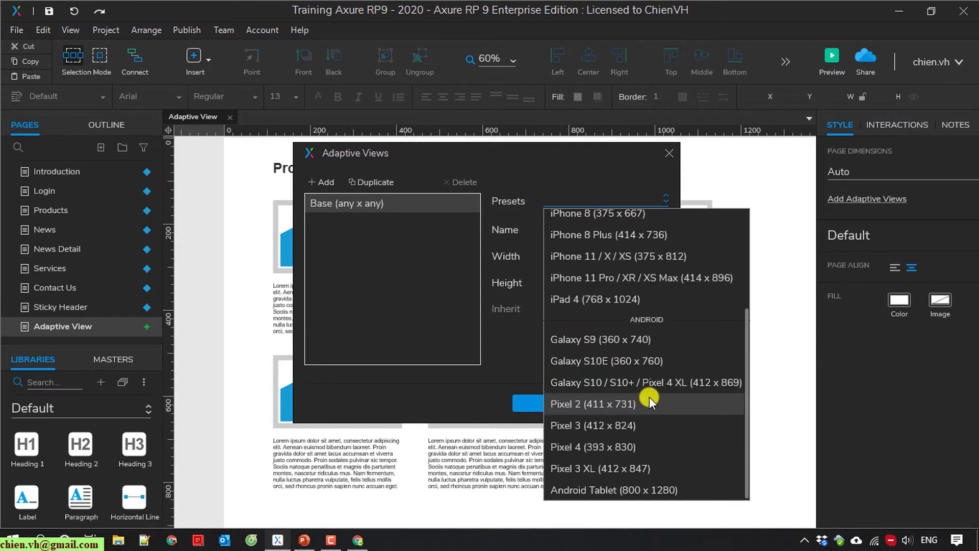
pyautogui.scroll(4, 650, 397)
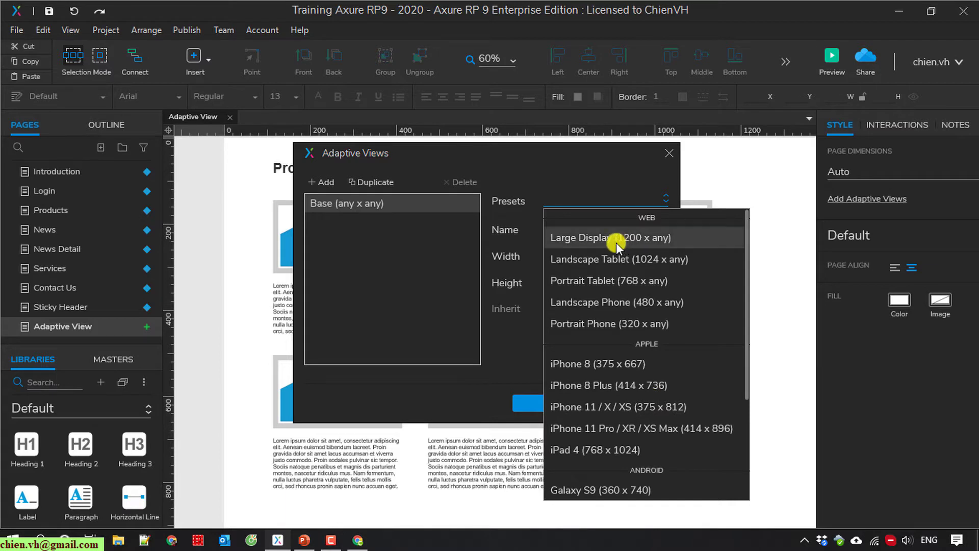
pyautogui.click(659, 239)
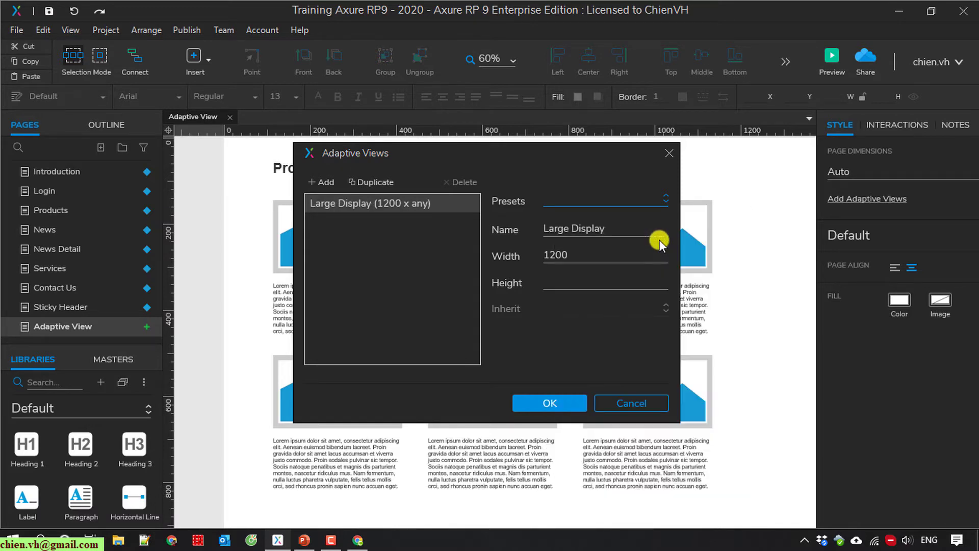
# Add chained Portrait Tablet, iPhone 8 and iPad 4 views to the set.
pyautogui.click(322, 182)
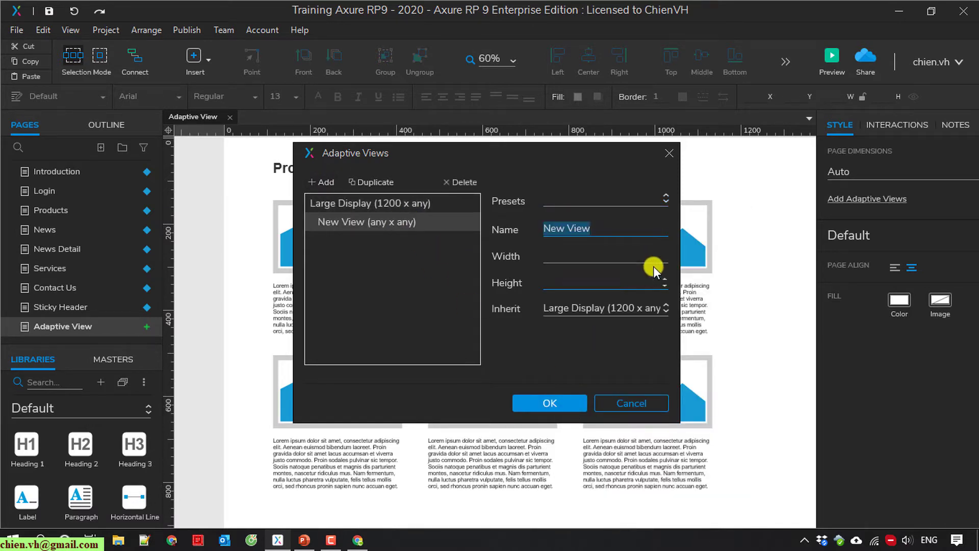
pyautogui.click(666, 196)
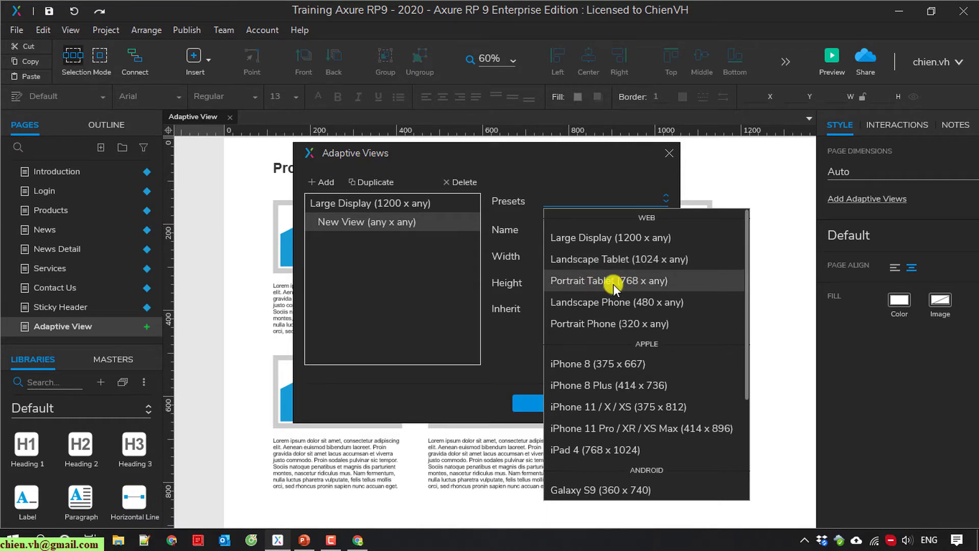
pyautogui.click(657, 280)
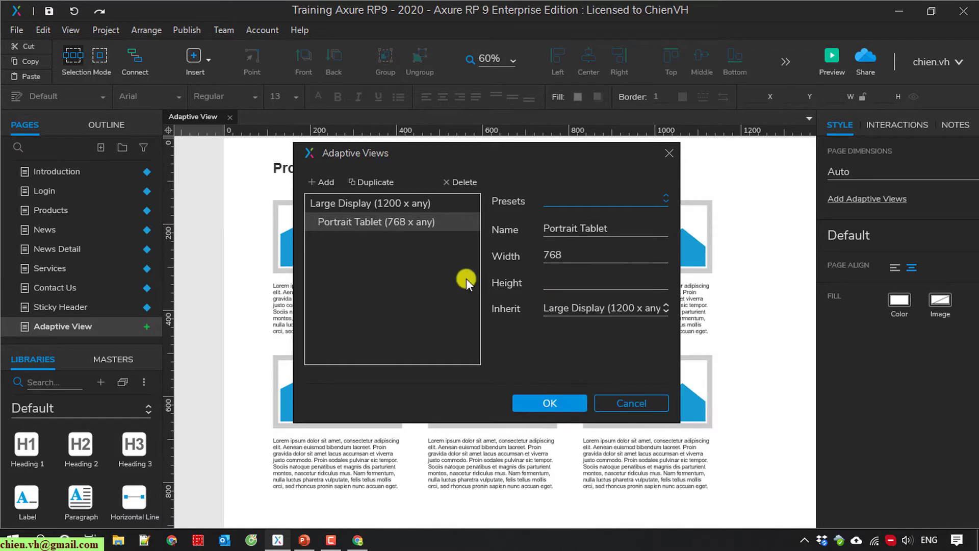
pyautogui.click(325, 180)
pyautogui.click(664, 197)
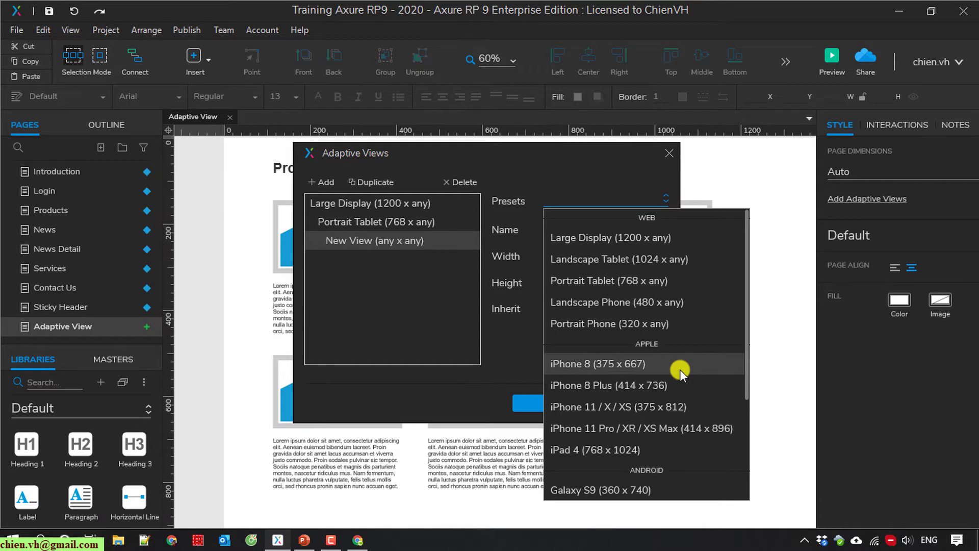
pyautogui.click(615, 369)
pyautogui.click(320, 182)
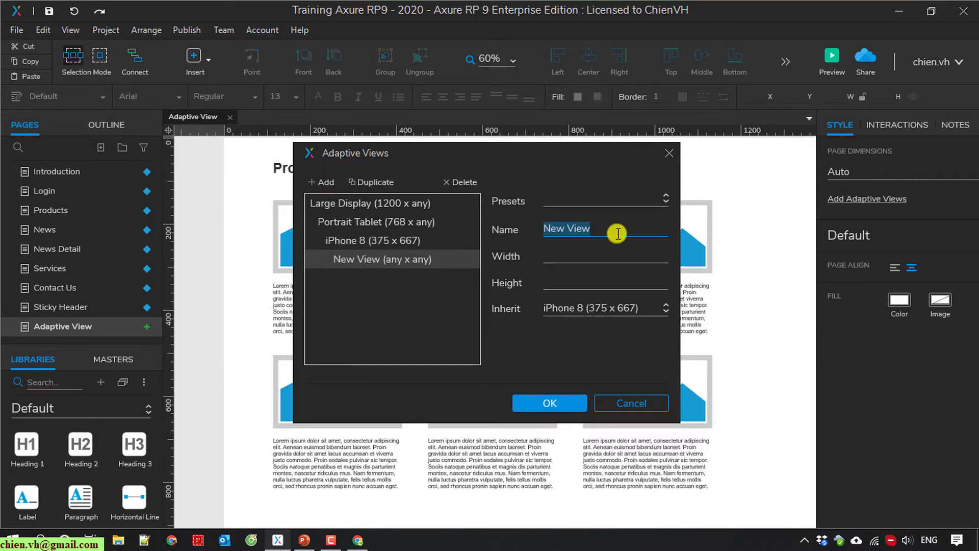
pyautogui.click(664, 198)
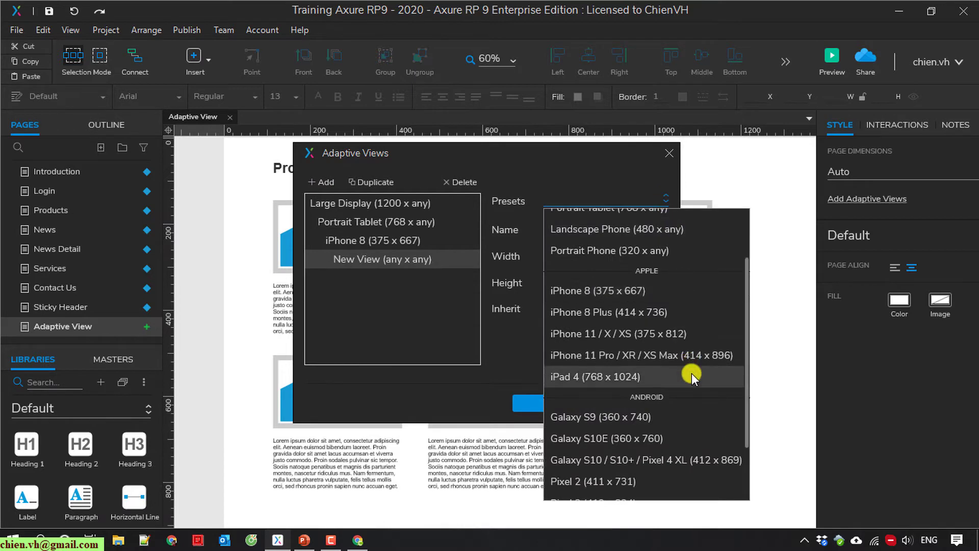
pyautogui.click(613, 378)
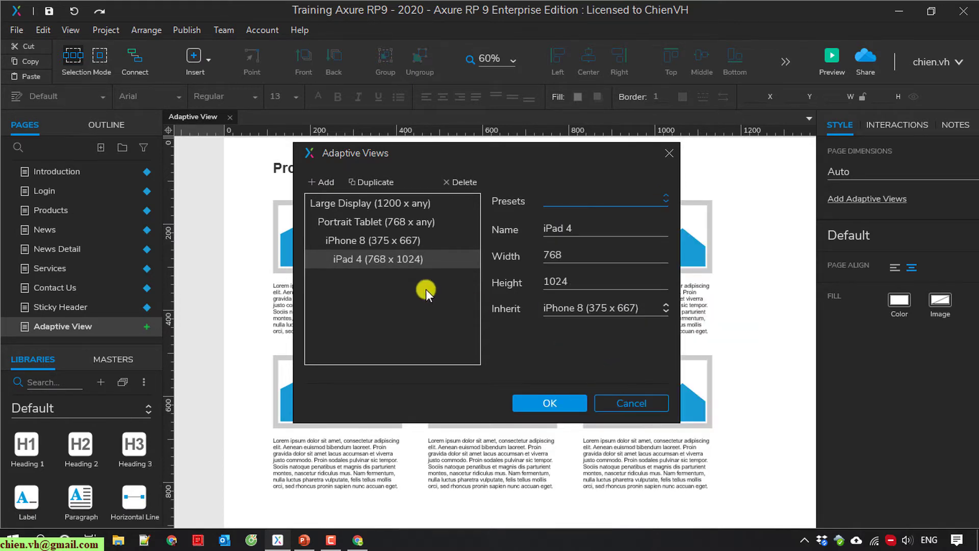
# Add Galaxy S10 / S10+ / Pixel 4 XL and Galaxy S9 views, then confirm the list.
pyautogui.click(323, 182)
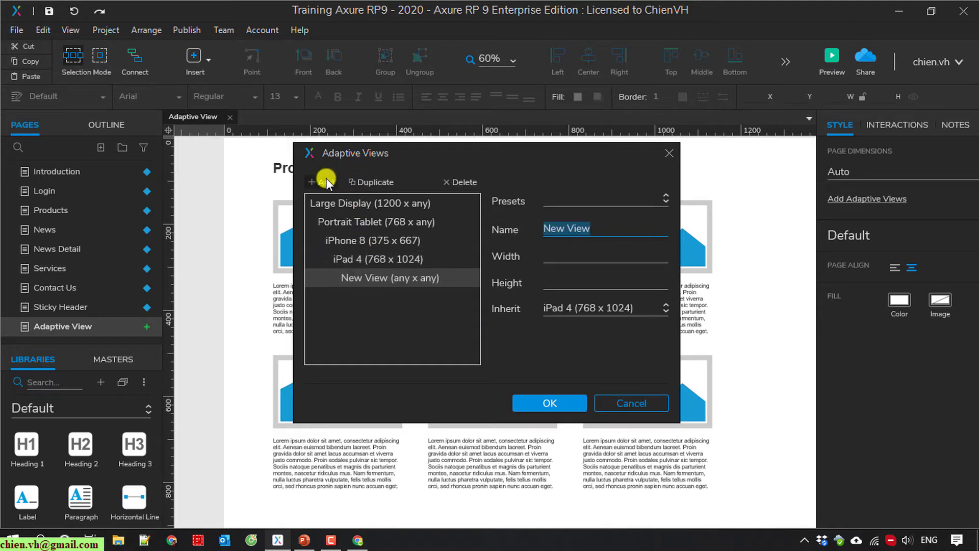
pyautogui.click(662, 194)
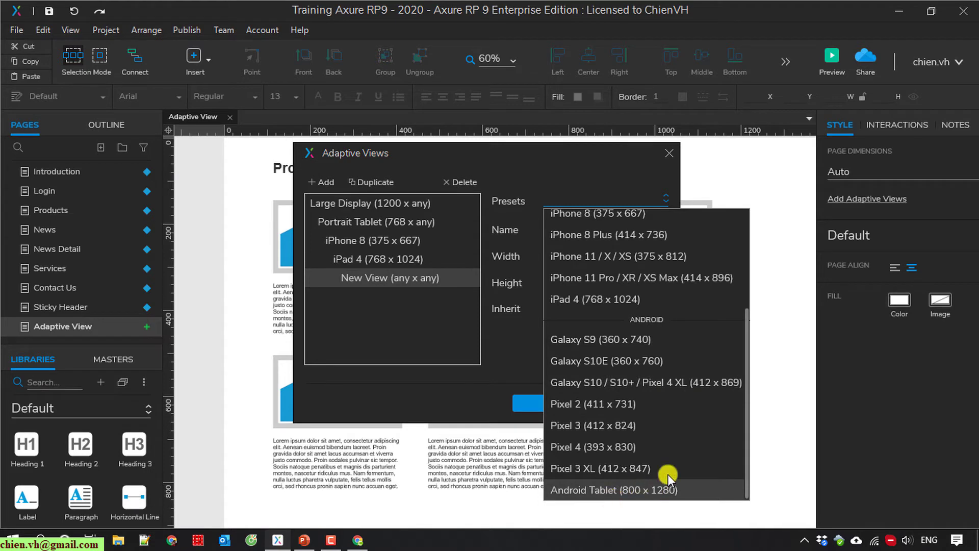
pyautogui.click(691, 380)
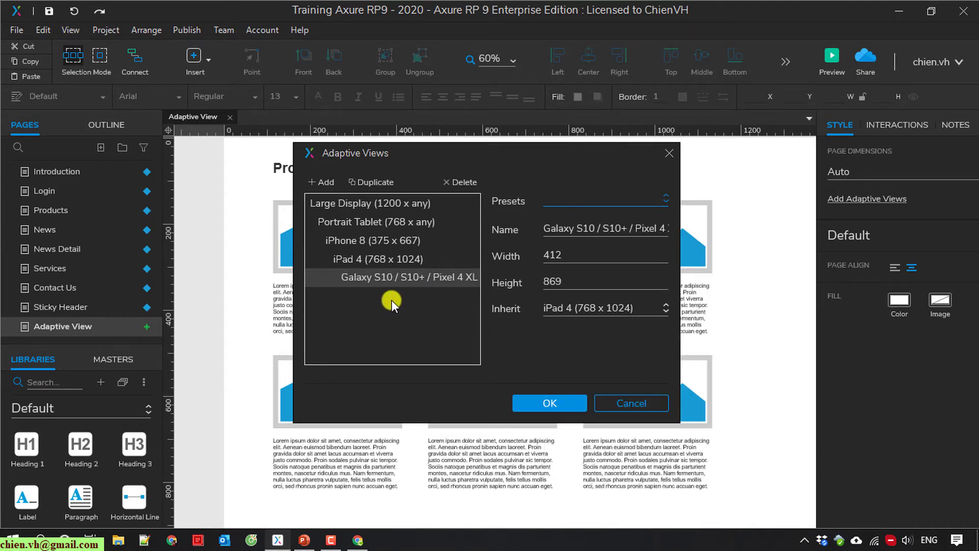
pyautogui.click(325, 182)
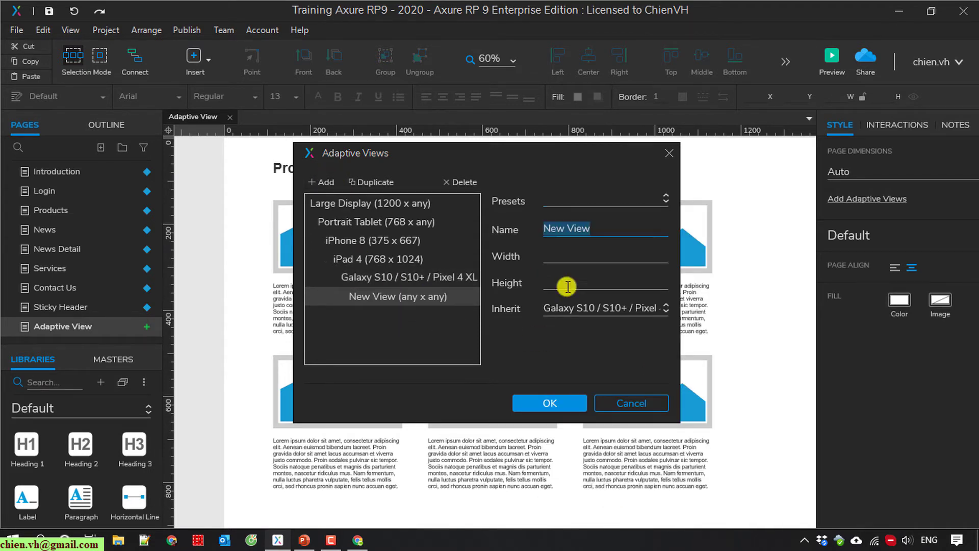
pyautogui.click(663, 199)
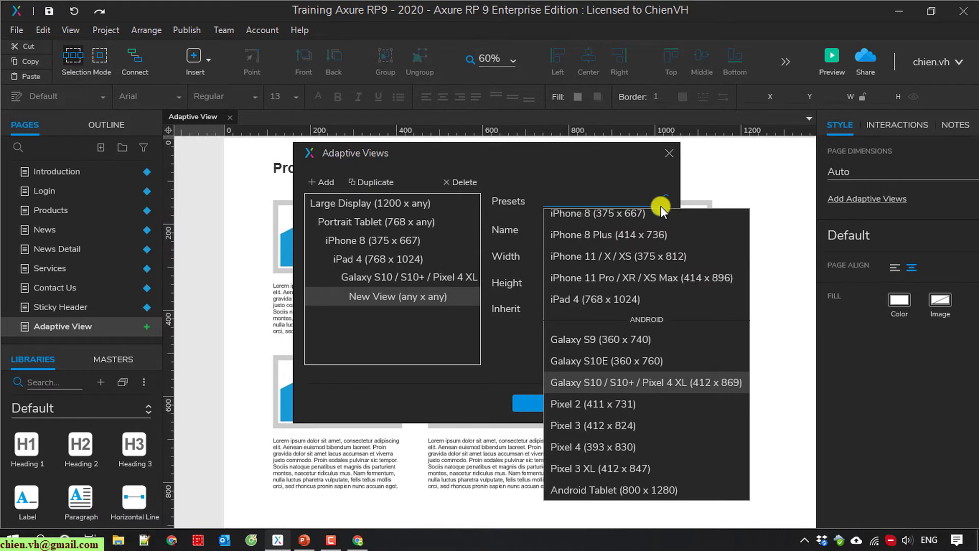
pyautogui.click(601, 337)
pyautogui.click(556, 402)
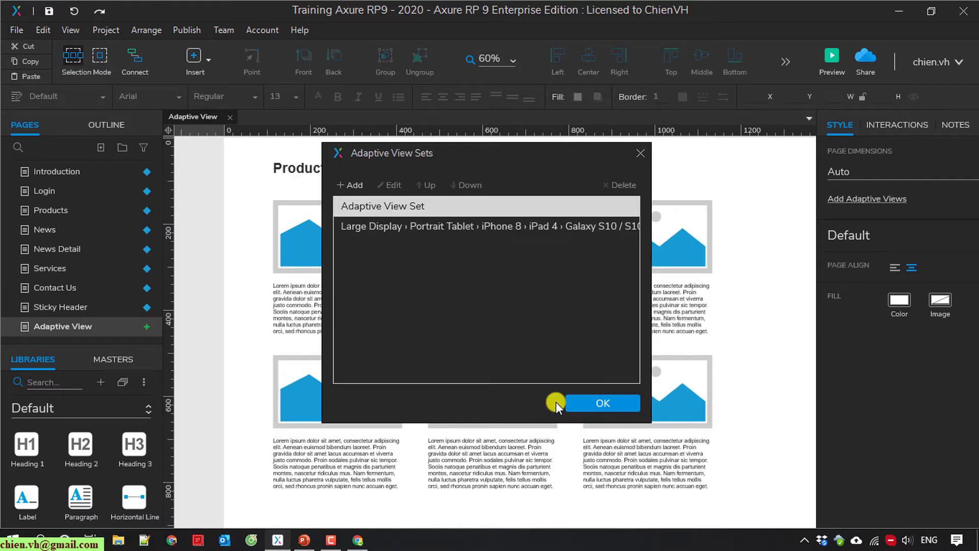
# Close the view sets manager and assign the new adaptive view set to the Adaptive View page.
pyautogui.click(608, 401)
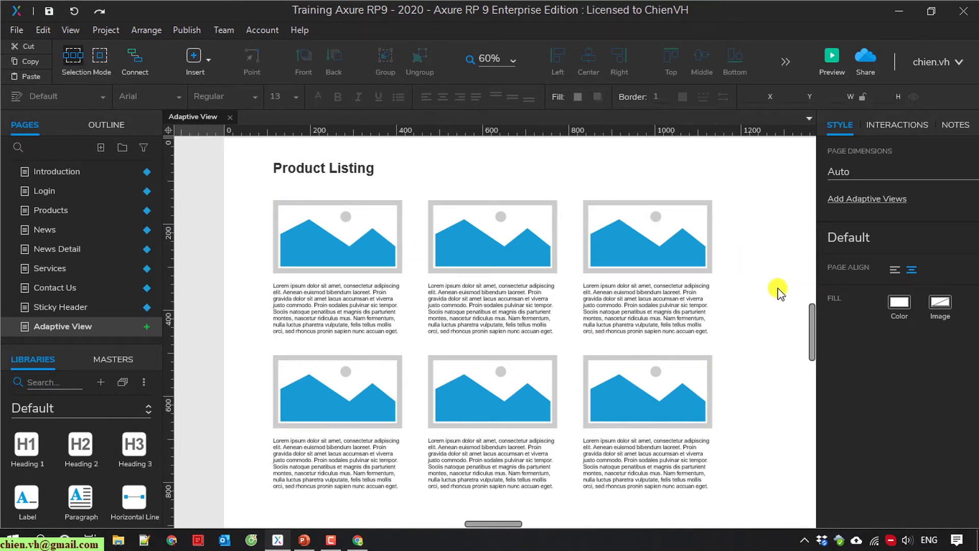
pyautogui.scroll(2, 775, 277)
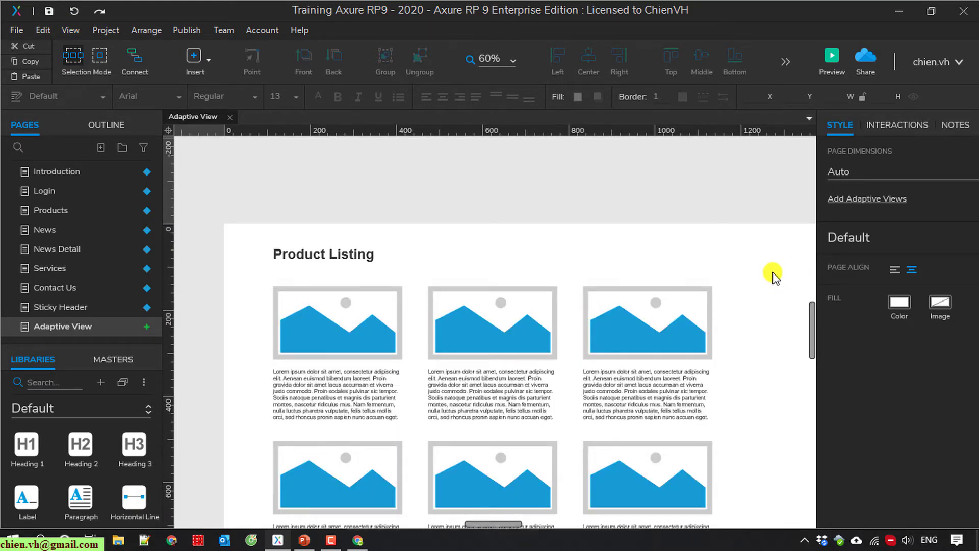
pyautogui.scroll(-2, 774, 277)
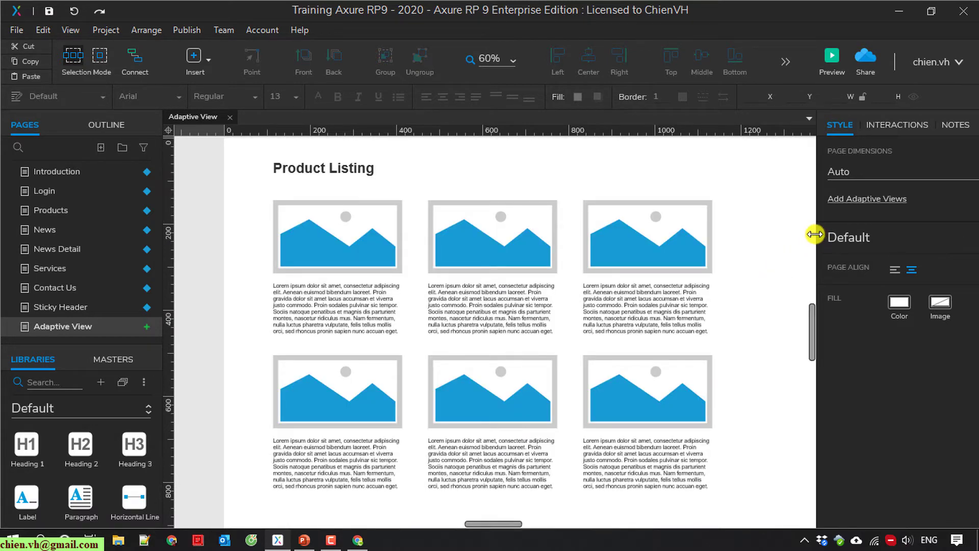
pyautogui.moveTo(818, 234); pyautogui.dragTo(777, 237)
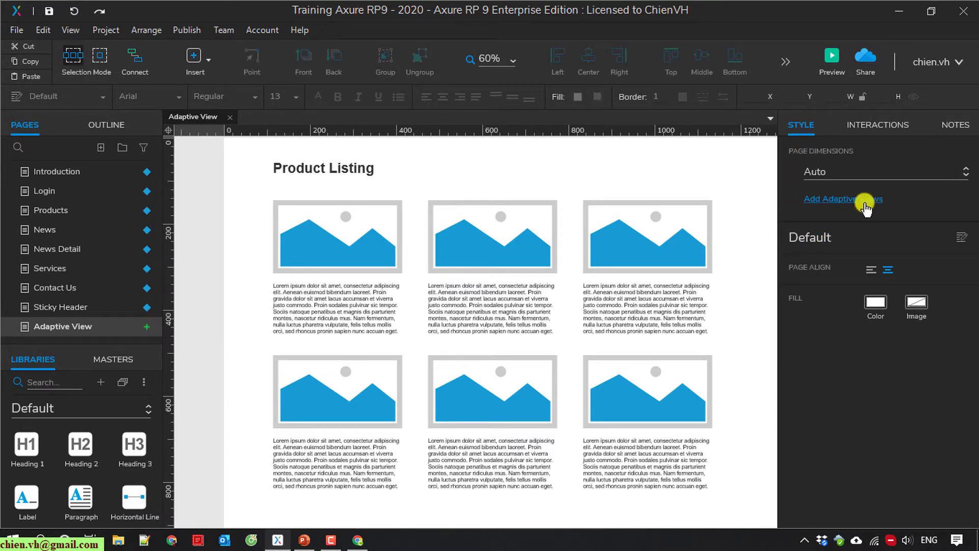
pyautogui.click(828, 199)
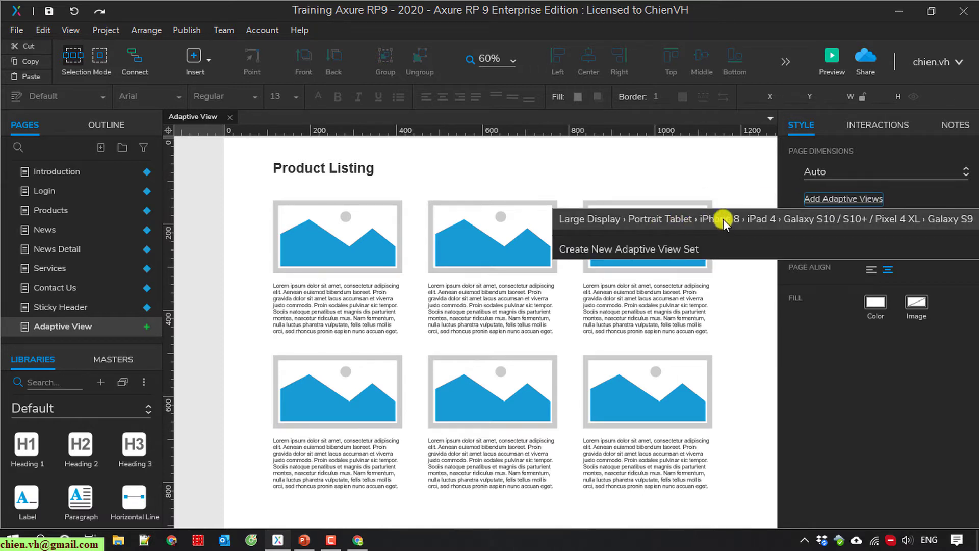
pyautogui.click(665, 220)
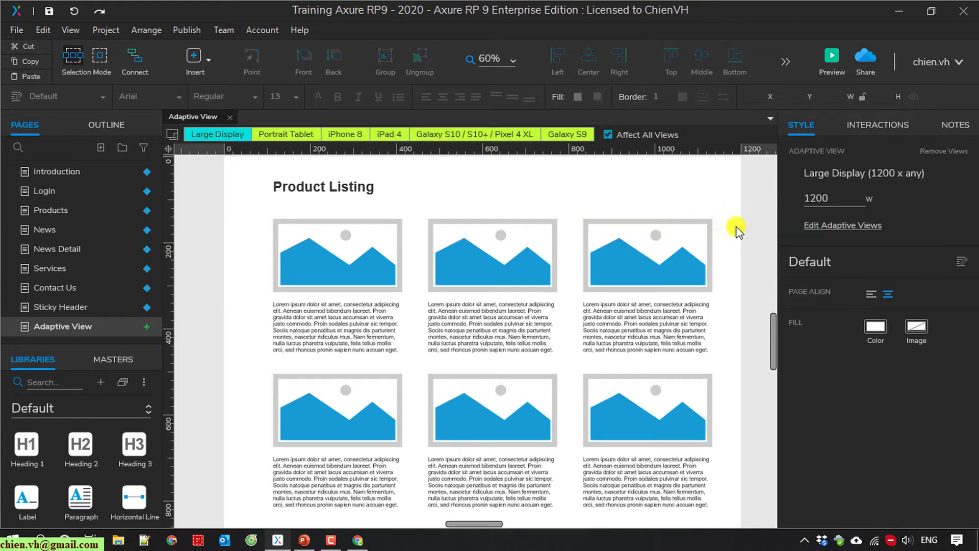
pyautogui.moveTo(778, 209); pyautogui.dragTo(845, 208)
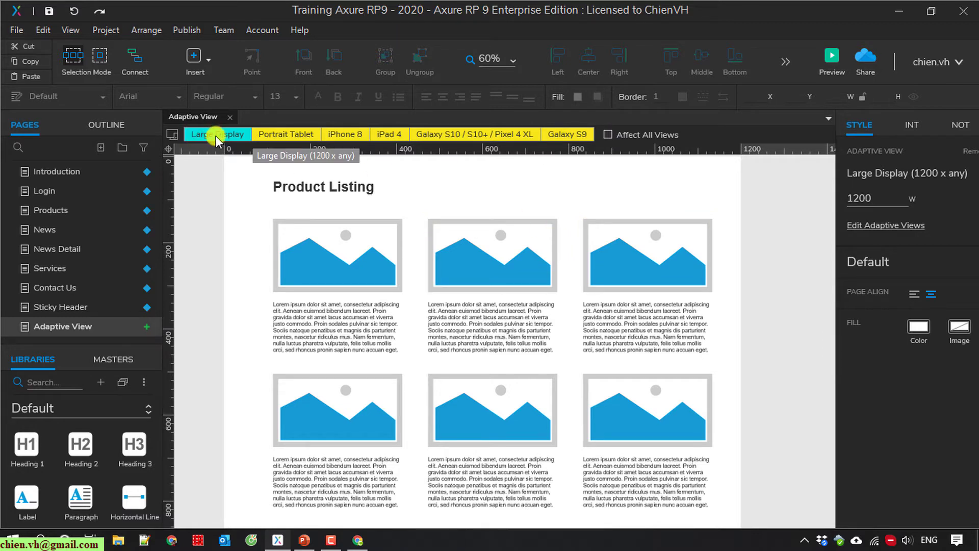
pyautogui.click(286, 133)
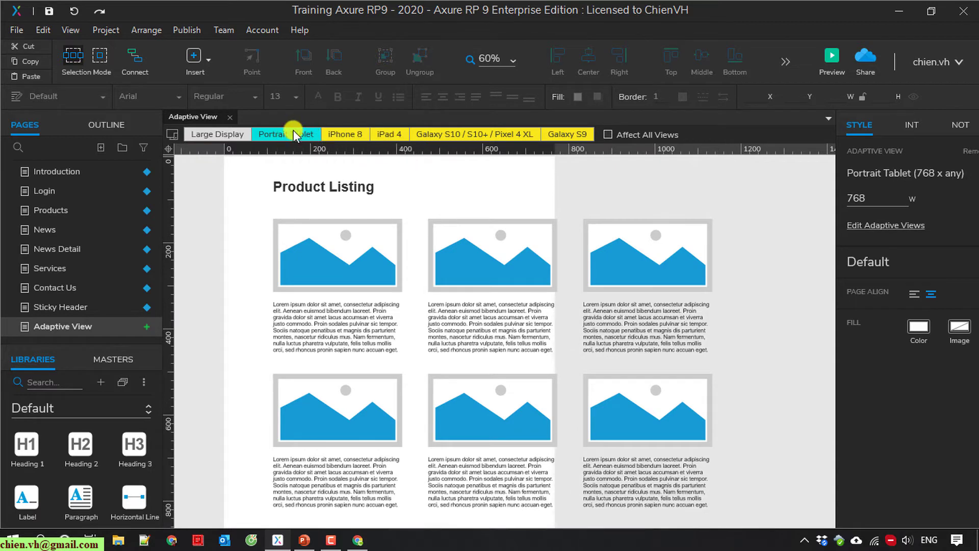
pyautogui.click(346, 133)
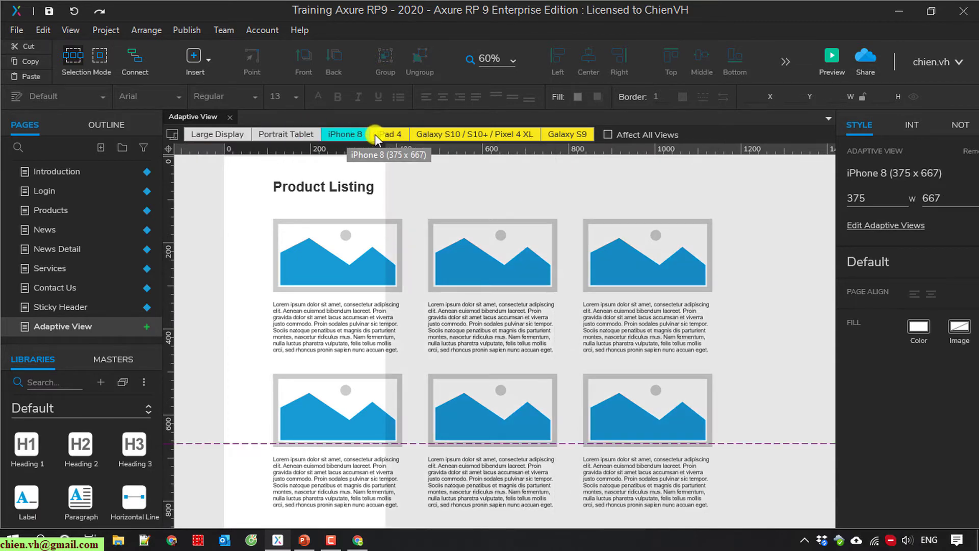
pyautogui.click(392, 133)
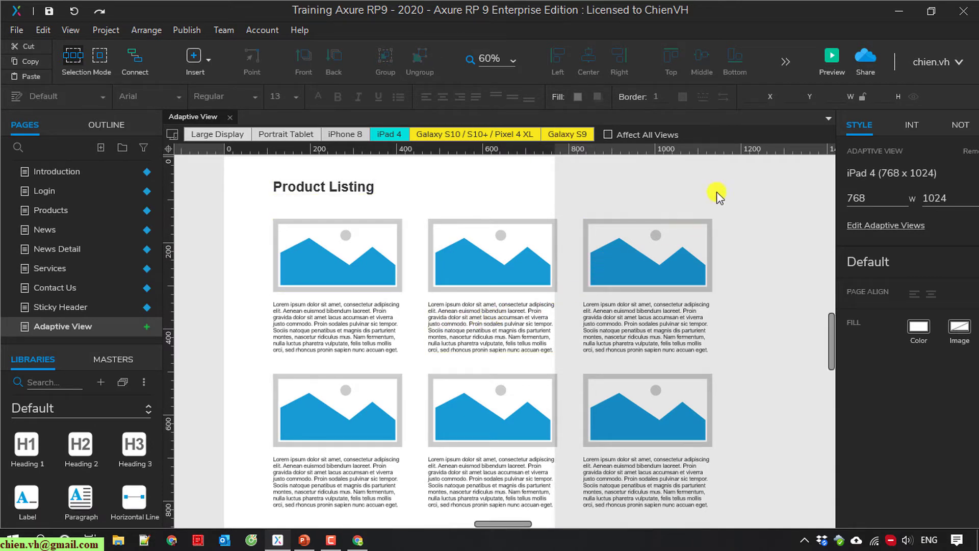
pyautogui.click(225, 135)
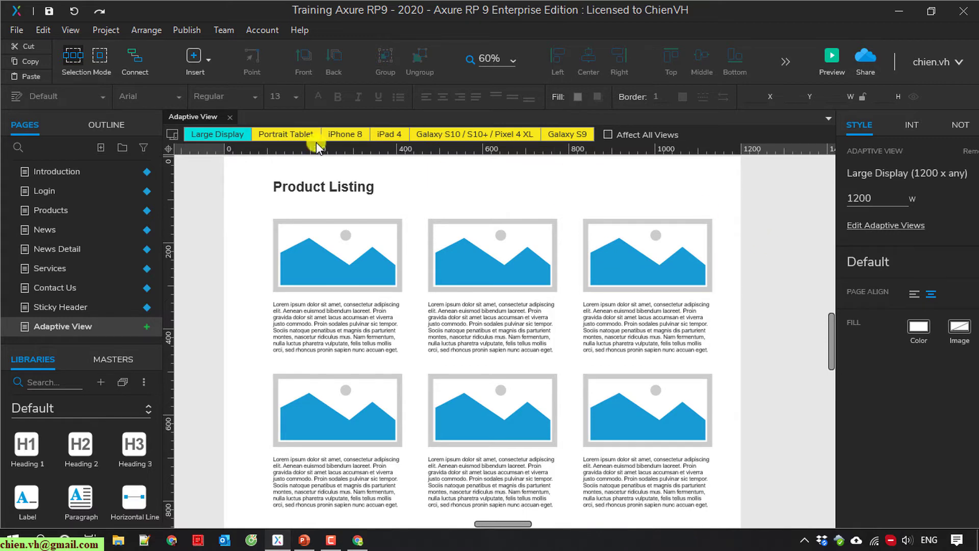
pyautogui.click(837, 67)
pyautogui.click(832, 57)
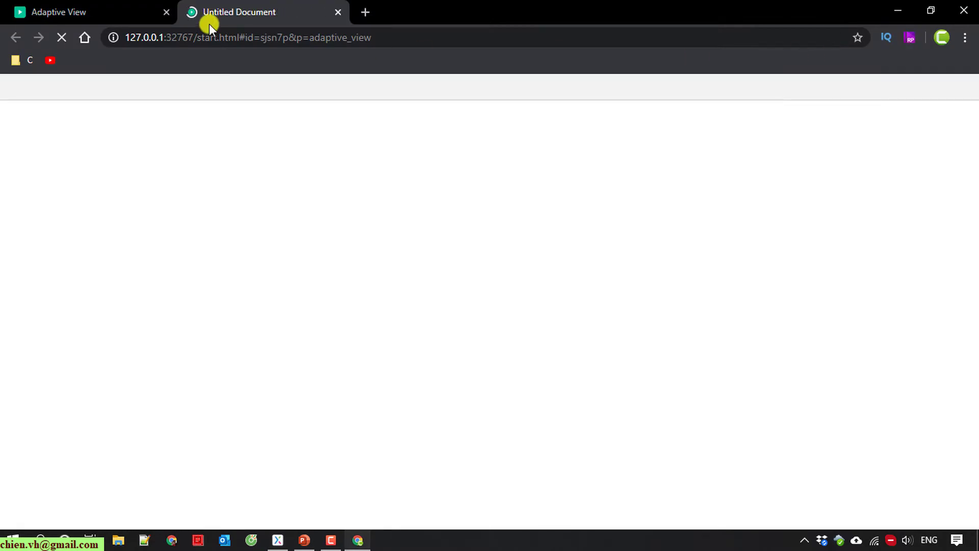
pyautogui.click(165, 13)
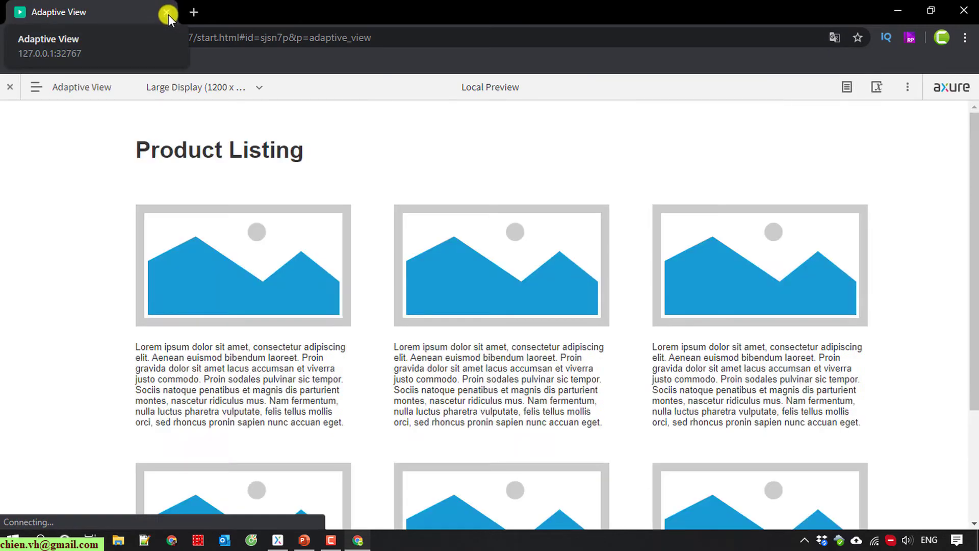
pyautogui.click(928, 12)
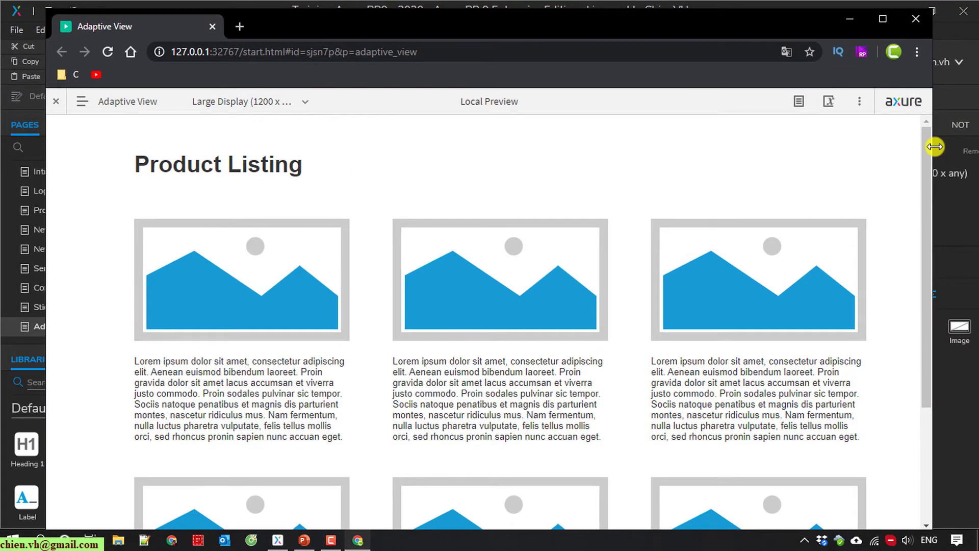
pyautogui.moveTo(932, 148); pyautogui.dragTo(375, 173)
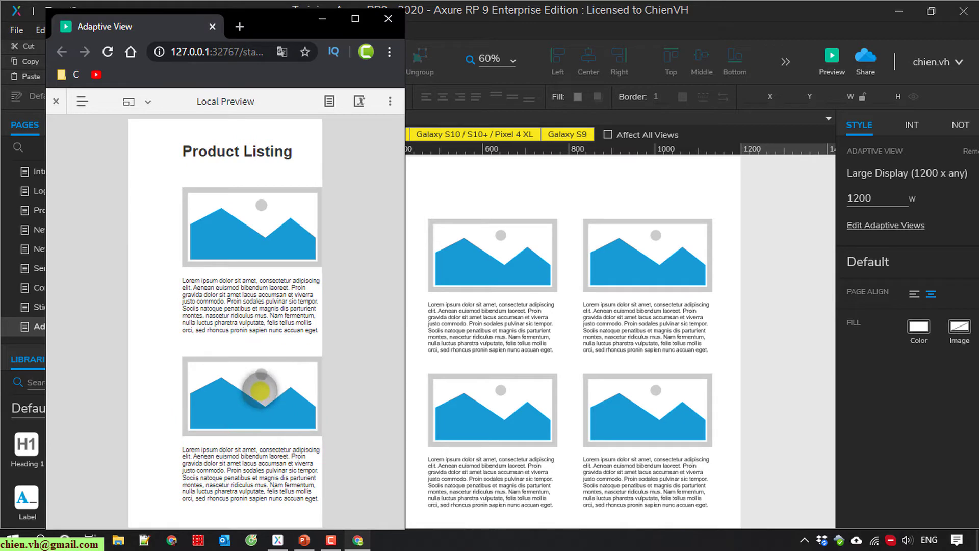
pyautogui.click(352, 19)
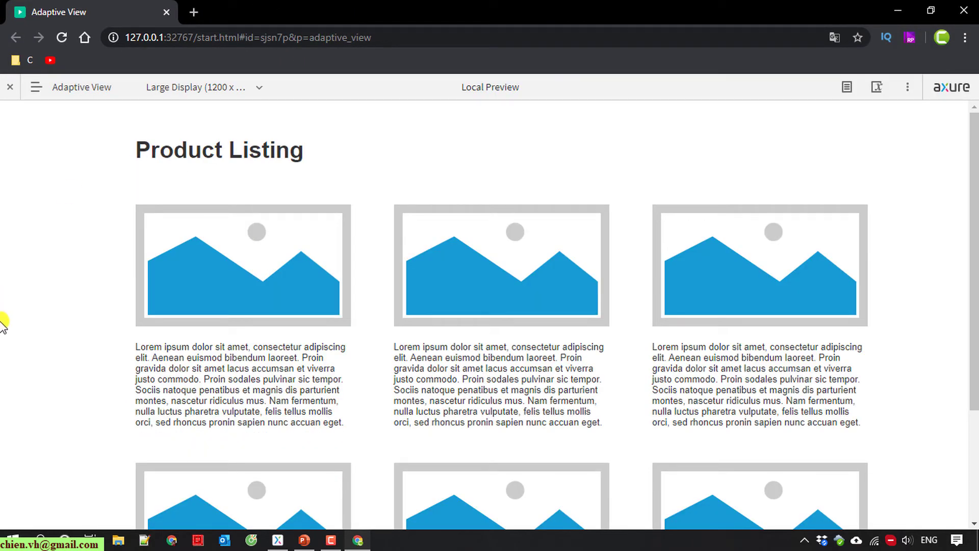
pyautogui.click(897, 9)
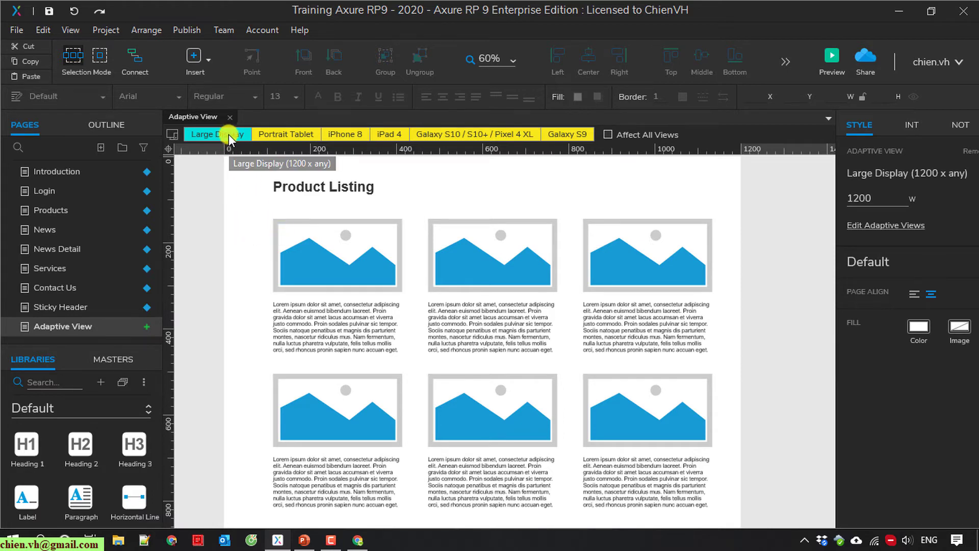
# In the Portrait Tablet view, shift the heading and first two card columns toward the left margin.
pyautogui.scroll(-4, 588, 327)
pyautogui.scroll(8, 588, 326)
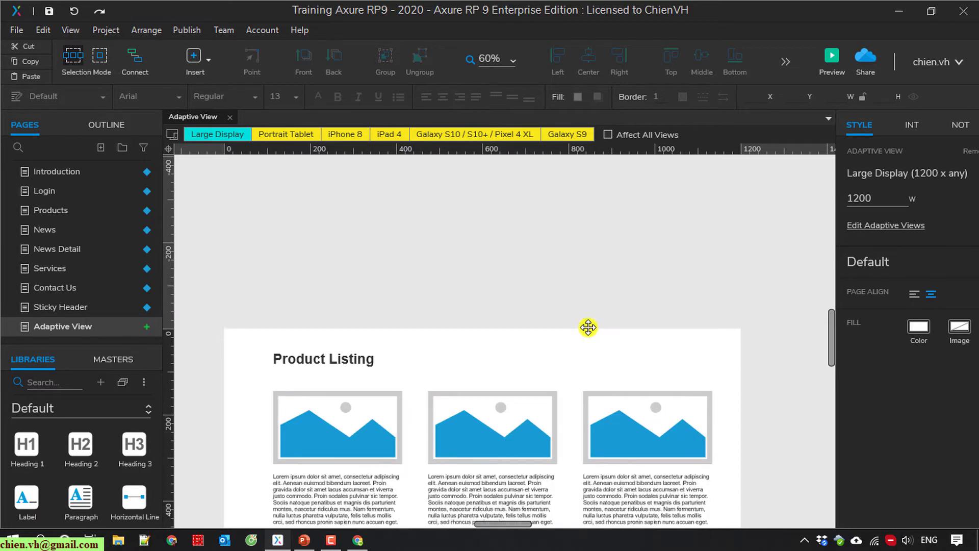
pyautogui.scroll(-3, 588, 326)
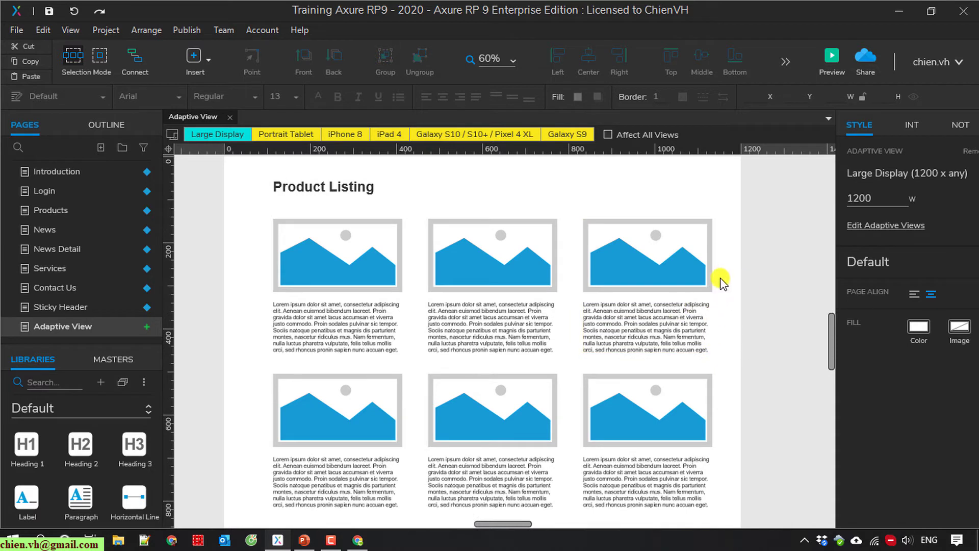
pyautogui.click(278, 136)
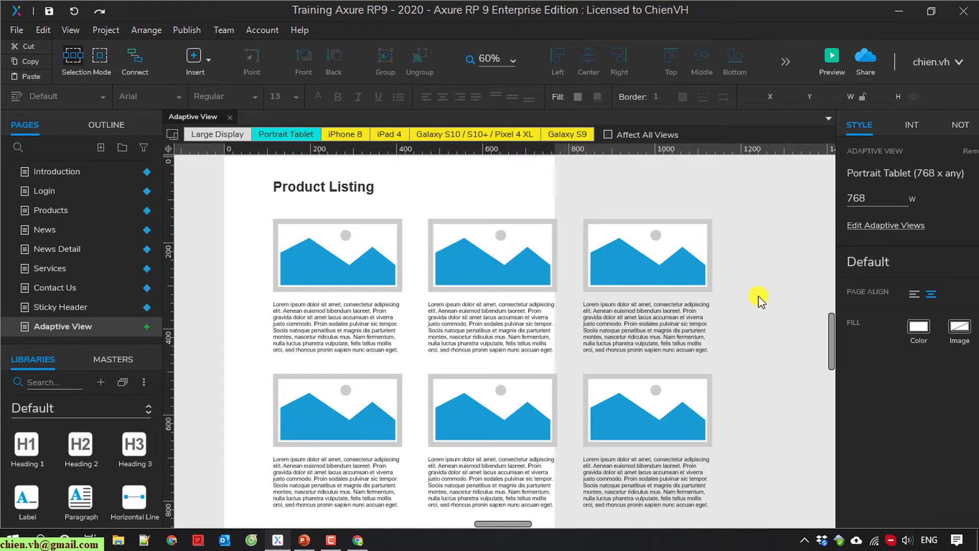
pyautogui.scroll(-2, 758, 301)
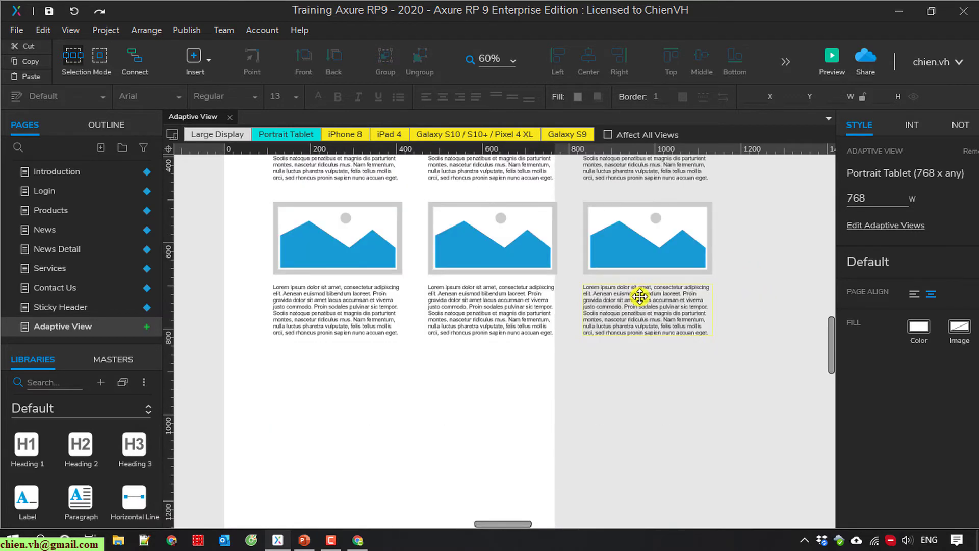
pyautogui.click(638, 296)
pyautogui.scroll(2, 638, 293)
pyautogui.scroll(2, 638, 294)
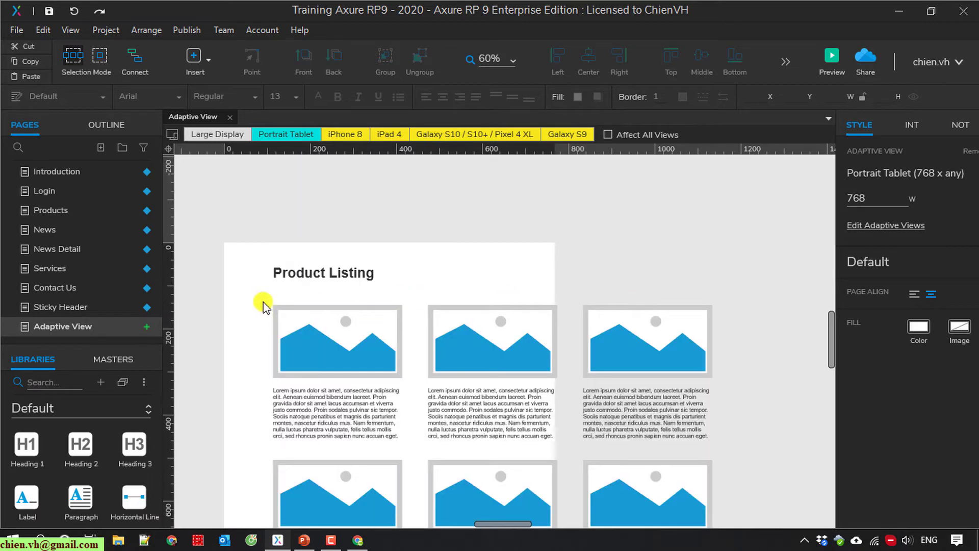
pyautogui.scroll(-2, 270, 305)
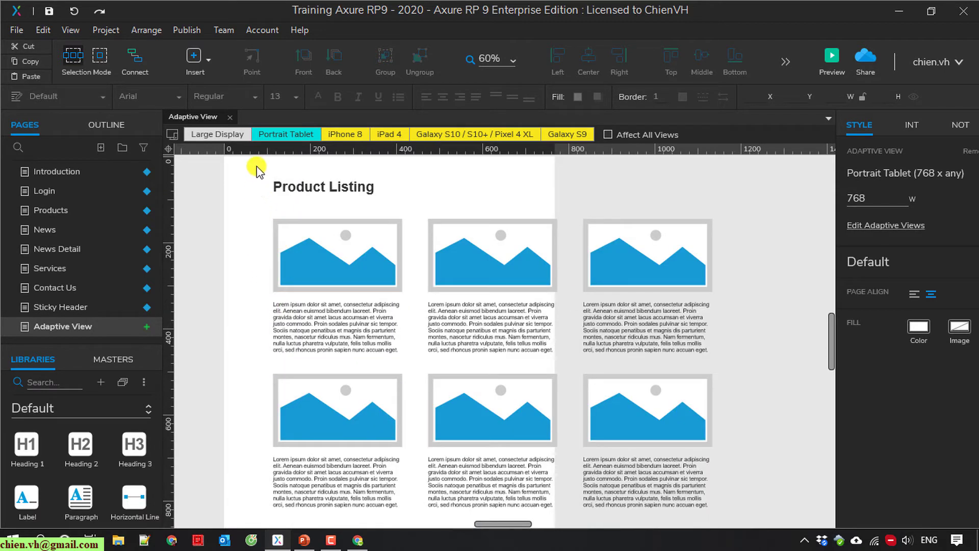
pyautogui.moveTo(252, 166); pyautogui.dragTo(568, 476)
pyautogui.moveTo(505, 229); pyautogui.dragTo(481, 232)
# Move the top-right card under the left column, spaced 60 px below the card above.
pyautogui.scroll(2, 728, 285)
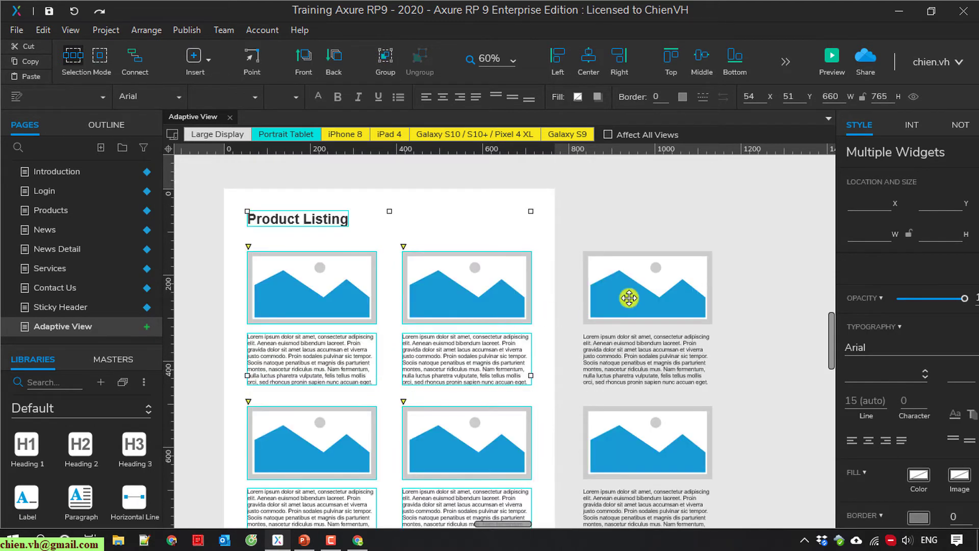
pyautogui.scroll(-2, 765, 280)
pyautogui.click(788, 266)
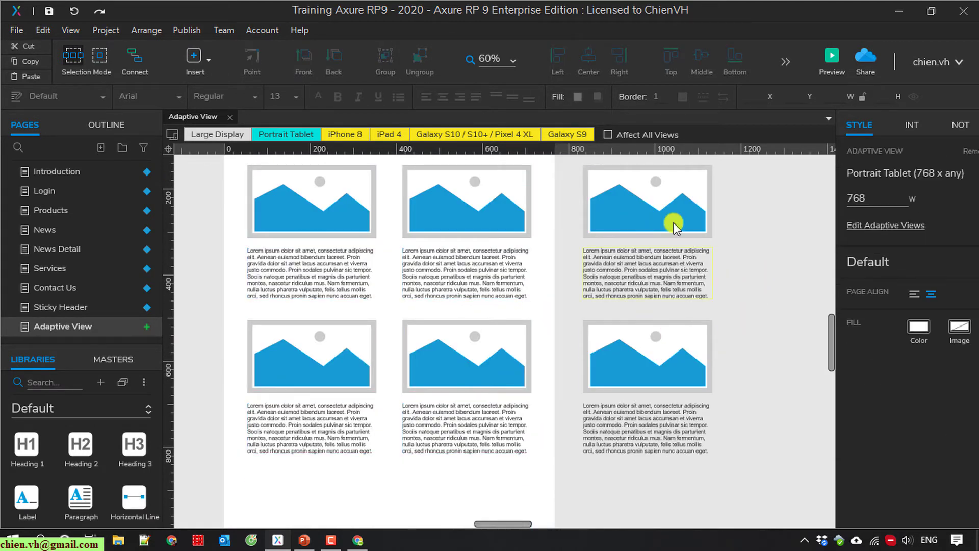
pyautogui.click(654, 198)
pyautogui.keyDown('shift'); pyautogui.click(666, 269); pyautogui.keyUp('shift')
pyautogui.moveTo(641, 219); pyautogui.dragTo(303, 475)
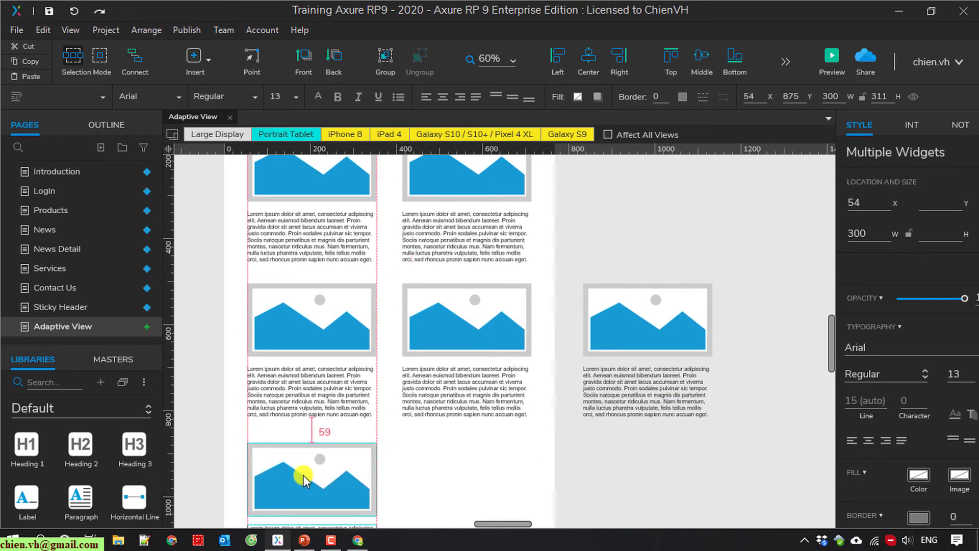
pyautogui.moveTo(304, 479); pyautogui.dragTo(413, 474)
pyautogui.click(472, 471)
# Move the bottom-right card under the second column, then compare against Large Display.
pyautogui.moveTo(754, 459); pyautogui.dragTo(596, 268)
pyautogui.moveTo(629, 312); pyautogui.dragTo(447, 475)
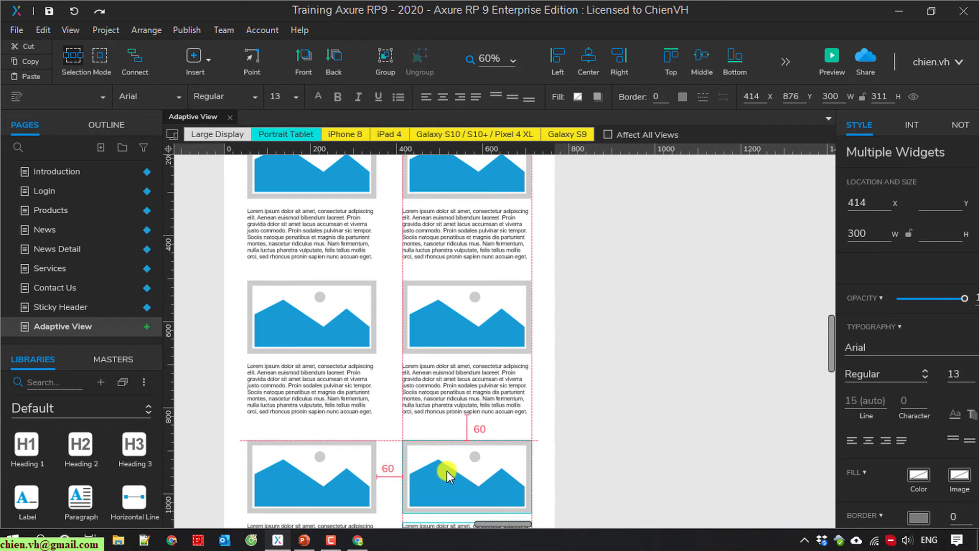
pyautogui.click(625, 411)
pyautogui.scroll(-3, 609, 380)
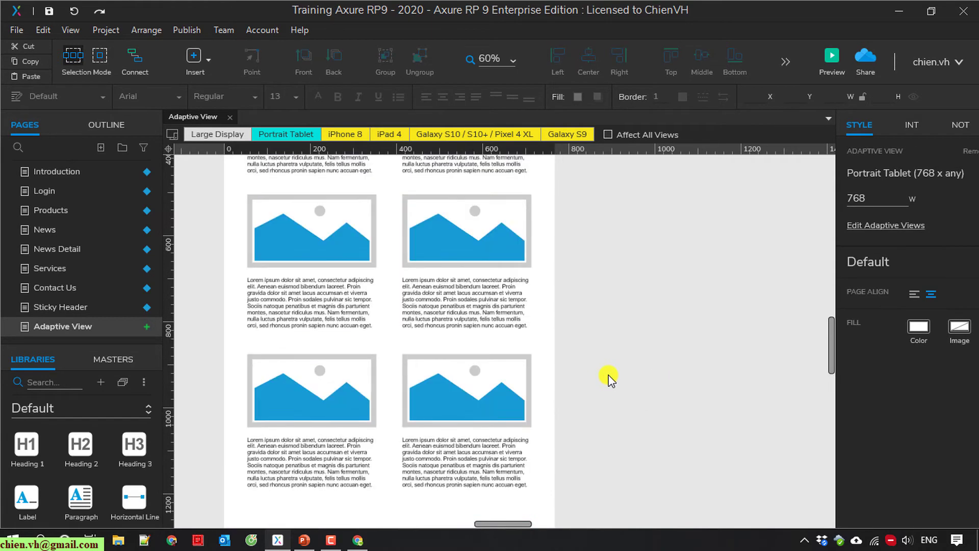
pyautogui.click(208, 136)
# In the iPhone 8 view, nudge the heading and left-column cards slightly left.
pyautogui.click(278, 135)
pyautogui.scroll(5, 520, 306)
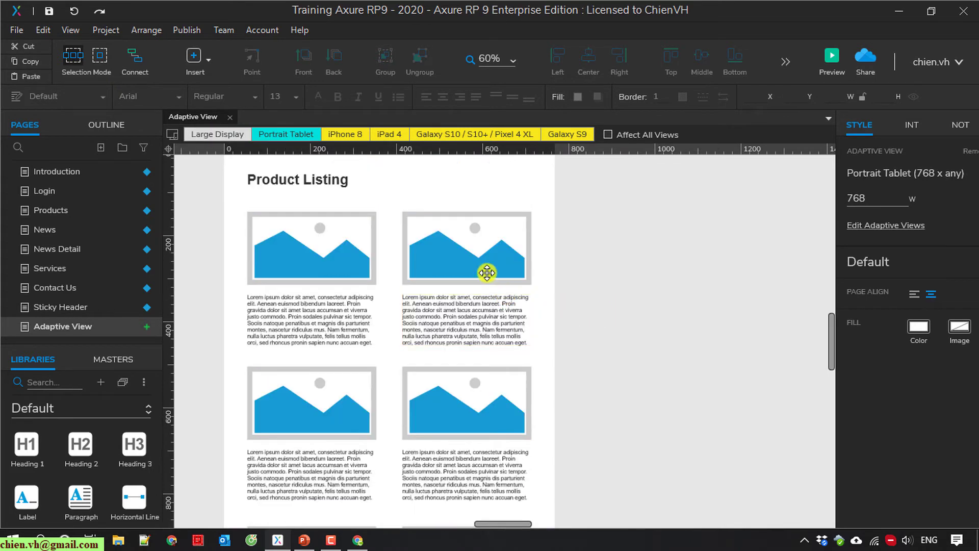
pyautogui.click(349, 133)
pyautogui.scroll(-10, 609, 292)
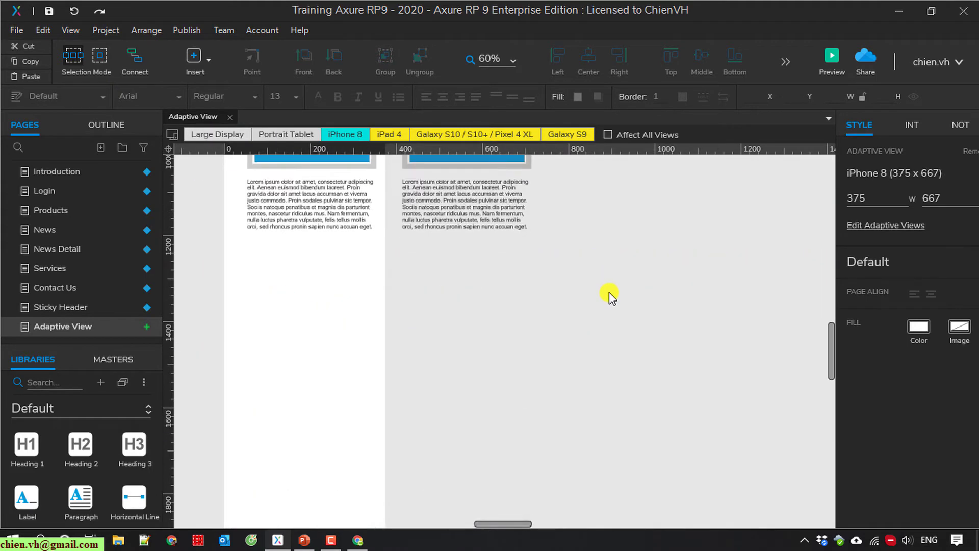
pyautogui.scroll(10, 610, 296)
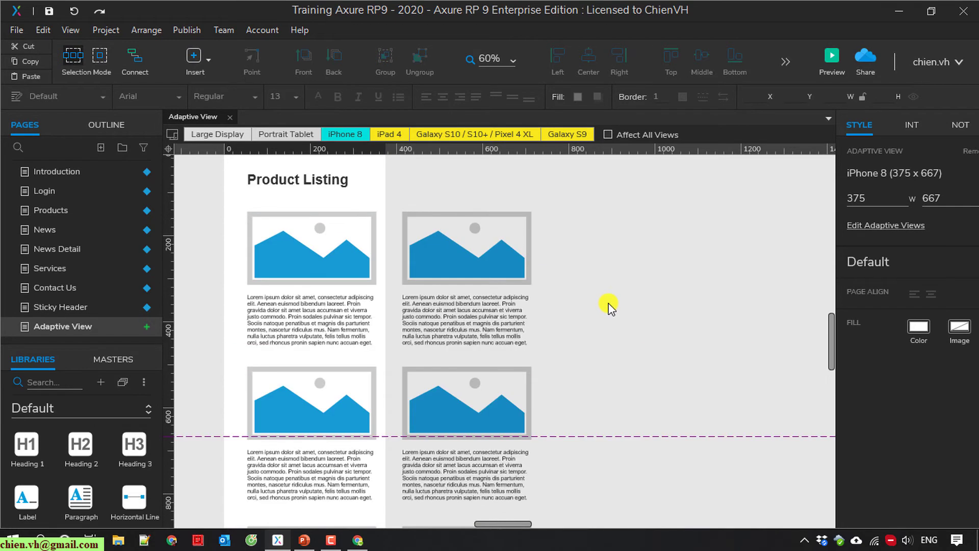
pyautogui.moveTo(237, 164); pyautogui.dragTo(377, 427)
pyautogui.moveTo(321, 307); pyautogui.dragTo(314, 307)
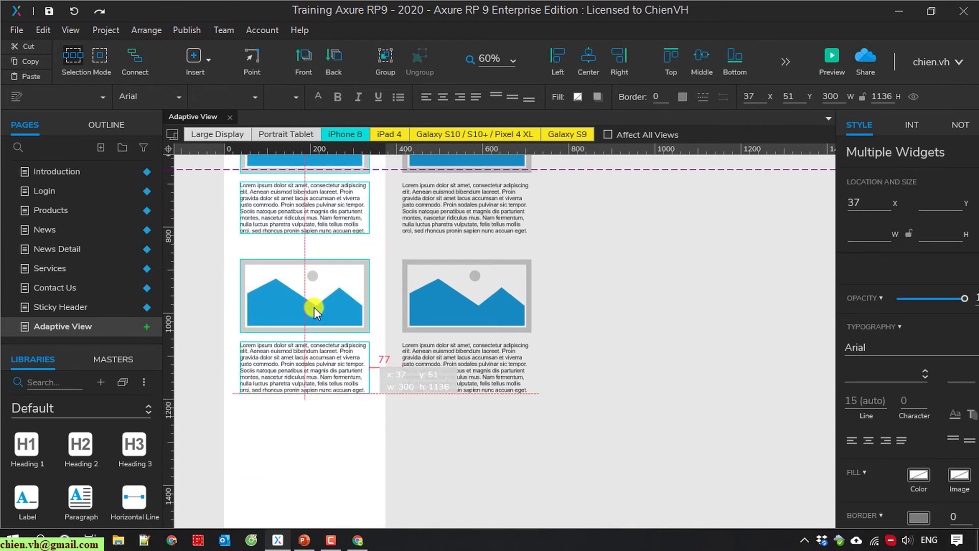
pyautogui.click(634, 389)
# Move the right-column cards beneath the left column to form a single stack.
pyautogui.scroll(5, 510, 341)
pyautogui.scroll(3, 510, 341)
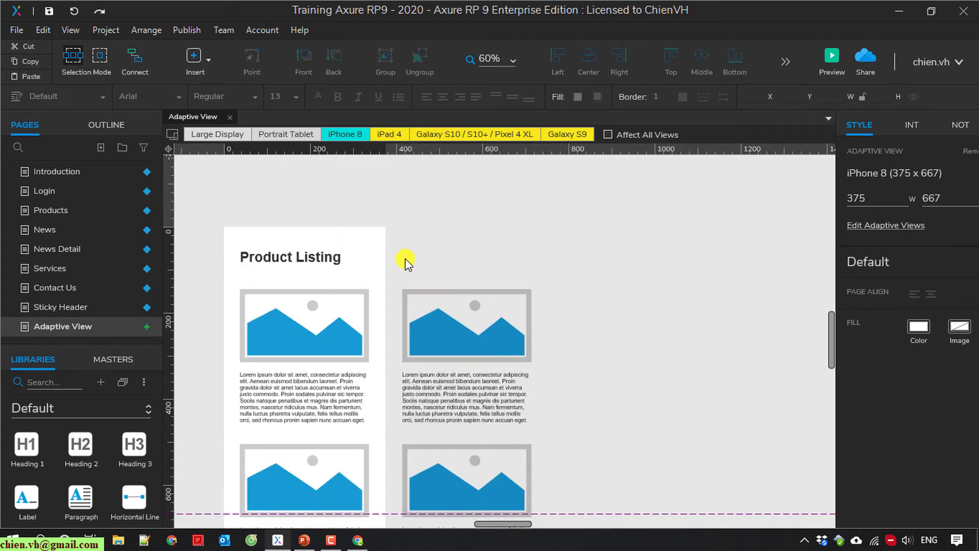
pyautogui.moveTo(406, 282); pyautogui.dragTo(571, 419)
pyautogui.moveTo(466, 189); pyautogui.dragTo(331, 372)
pyautogui.click(519, 378)
pyautogui.scroll(8, 519, 378)
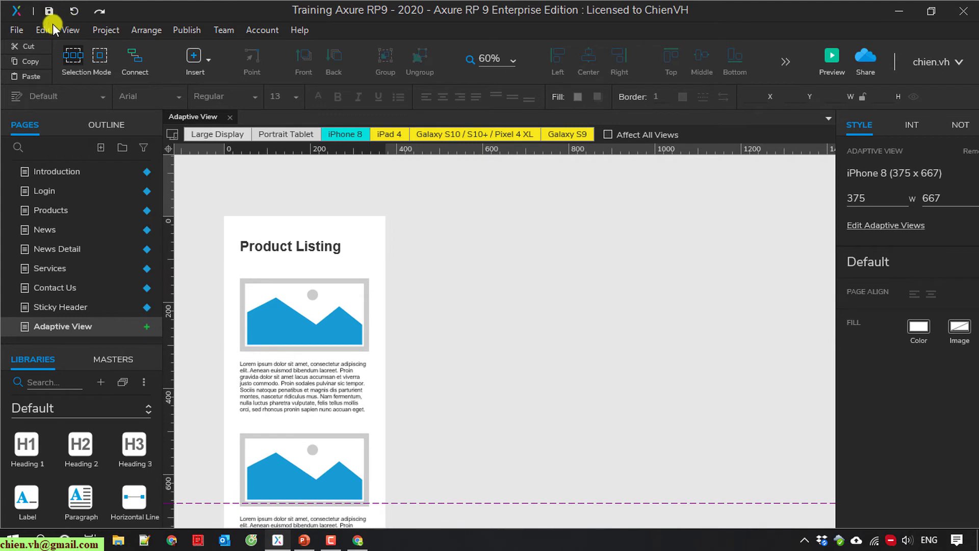
# Switch to the iPad 4 view and compare its card layout with iPhone 8.
pyautogui.click(389, 134)
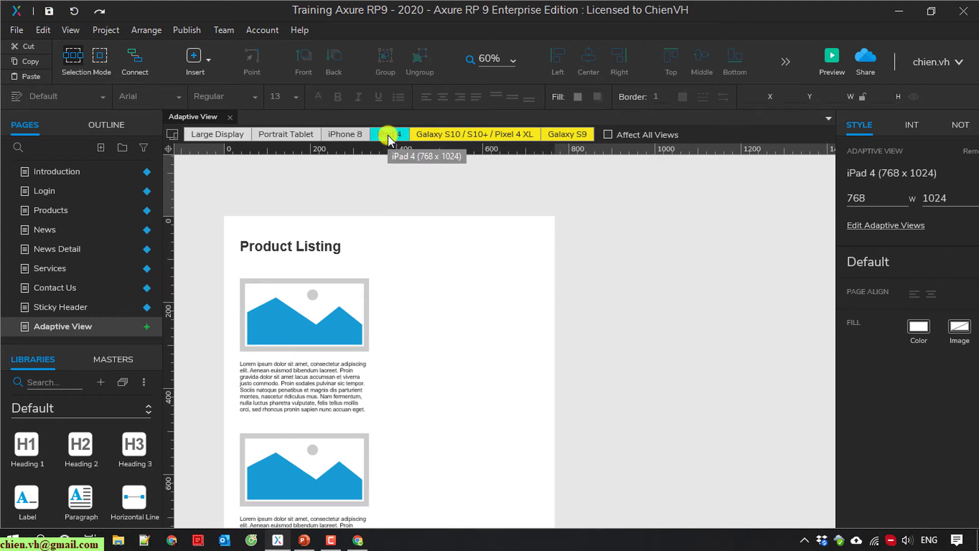
pyautogui.scroll(-5, 594, 352)
pyautogui.scroll(-10, 515, 357)
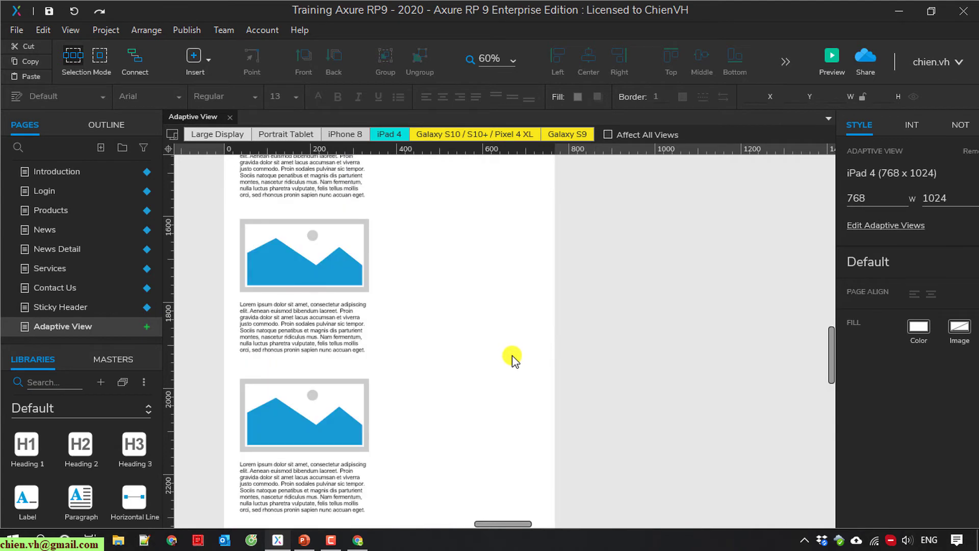
pyautogui.scroll(13, 500, 360)
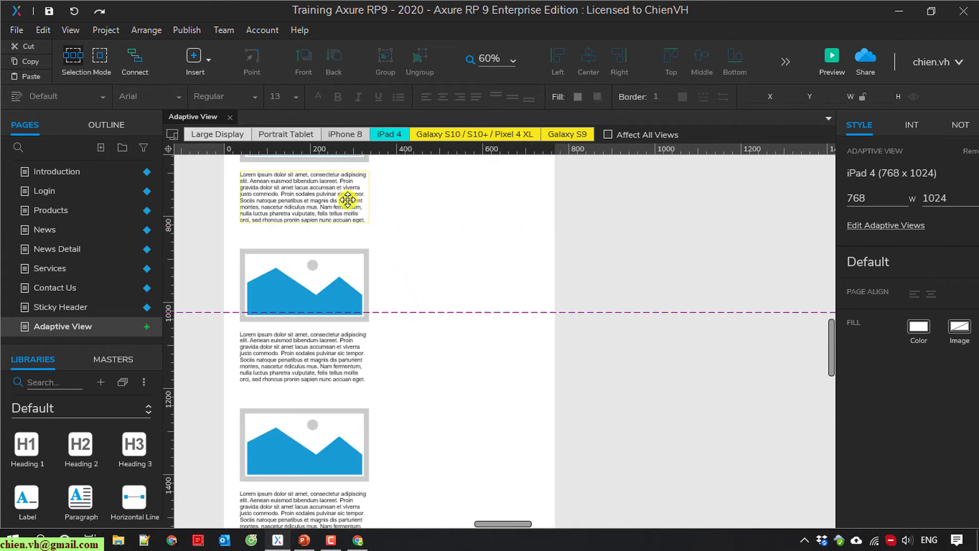
pyautogui.click(341, 133)
pyautogui.click(389, 134)
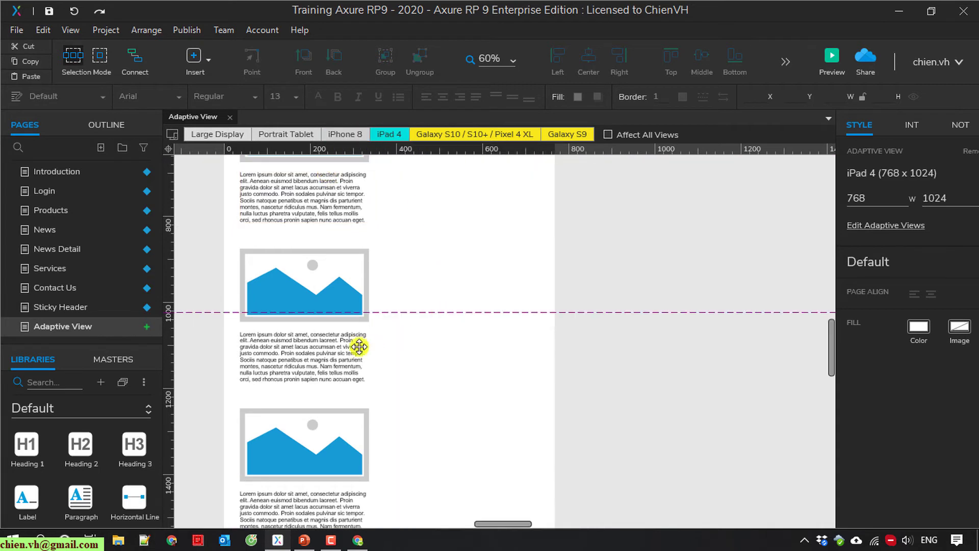
pyautogui.scroll(3, 257, 337)
# Move the lower three product cards up beside the first three as a second column.
pyautogui.moveTo(226, 312); pyautogui.dragTo(408, 481)
pyautogui.click(678, 370)
pyautogui.scroll(-10, 650, 375)
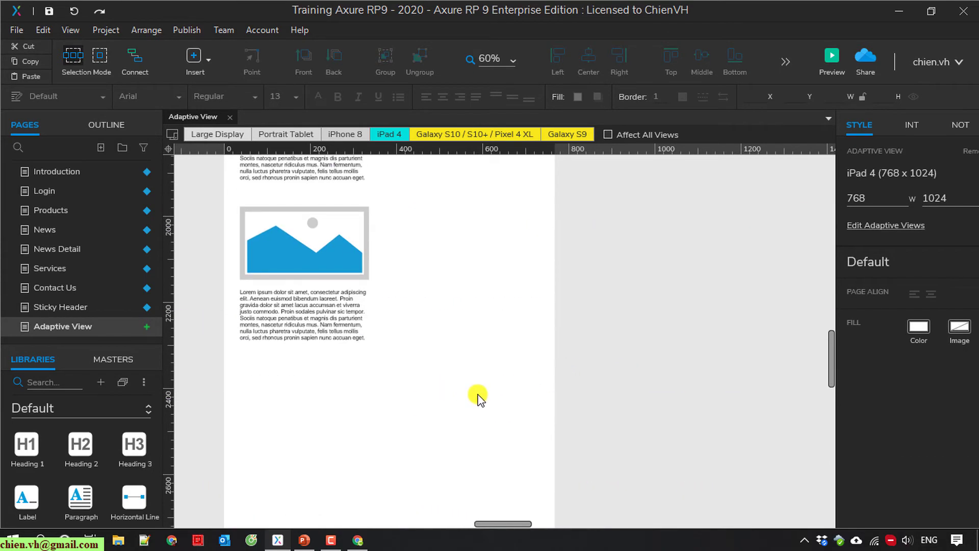
pyautogui.keyDown('ctrl'); pyautogui.scroll(-5, 478, 397); pyautogui.keyUp('ctrl')
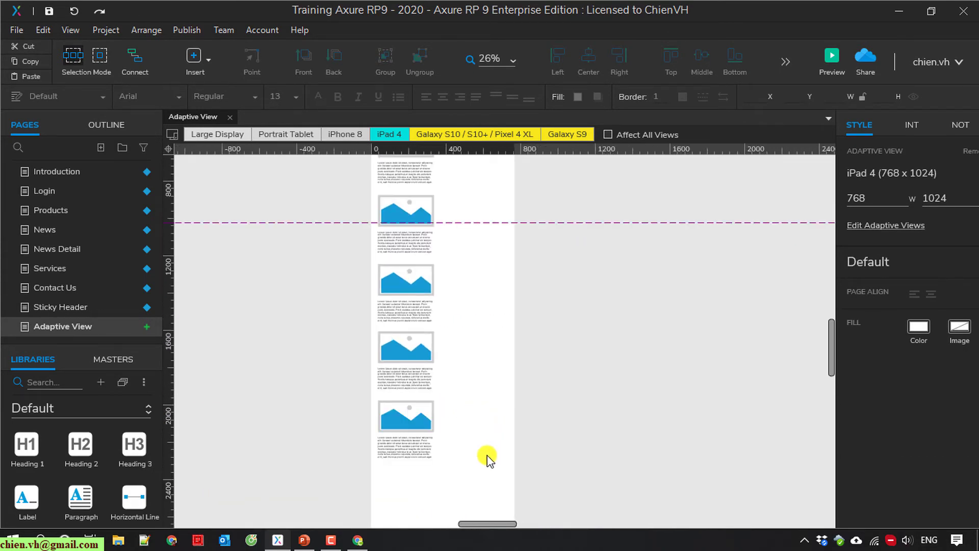
pyautogui.moveTo(473, 477); pyautogui.dragTo(371, 263)
pyautogui.scroll(2, 437, 366)
pyautogui.moveTo(397, 360); pyautogui.dragTo(469, 199)
pyautogui.click(596, 230)
pyautogui.keyDown('ctrl'); pyautogui.scroll(2, 612, 306); pyautogui.keyUp('ctrl')
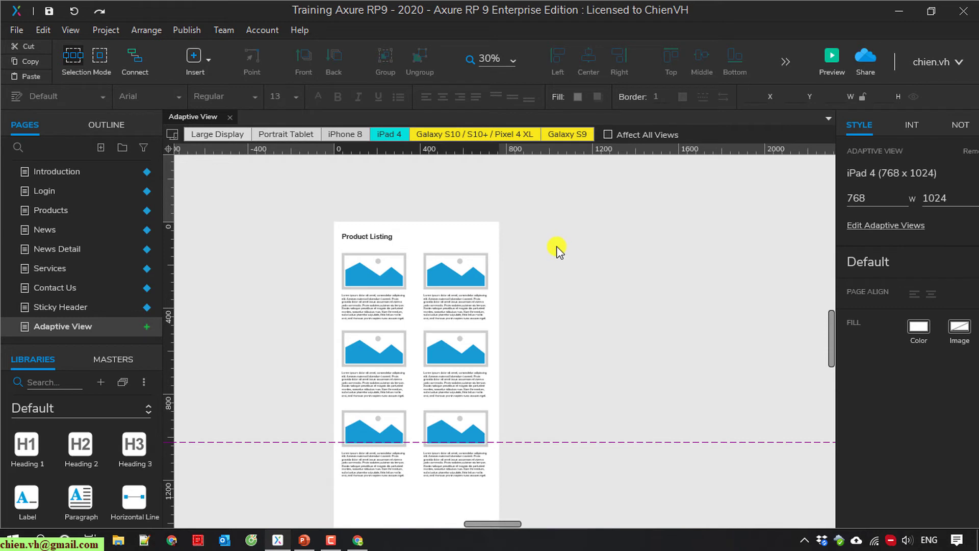
# In the Galaxy S10 view, move the right column of cards below the left column.
pyautogui.click(460, 131)
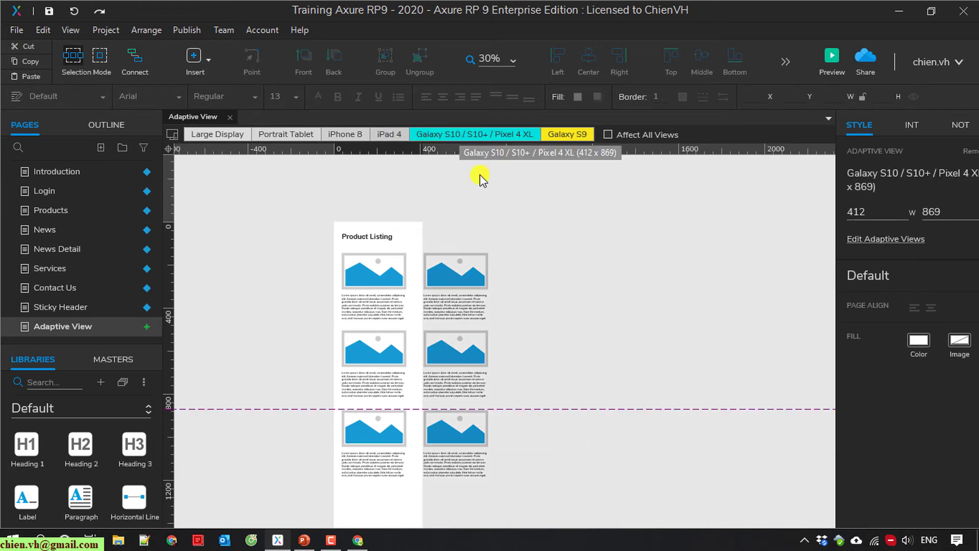
pyautogui.click(568, 133)
pyautogui.click(500, 131)
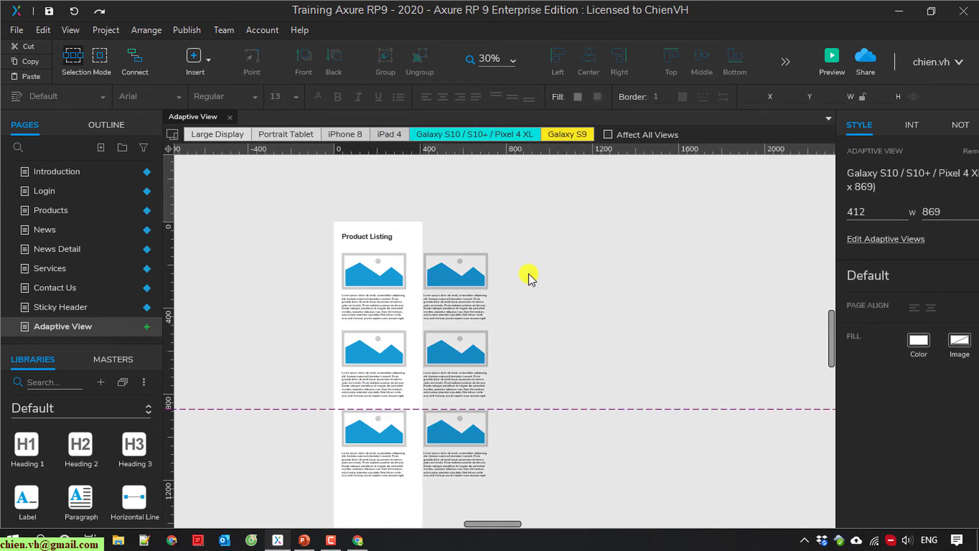
pyautogui.scroll(-3, 534, 311)
pyautogui.moveTo(516, 380); pyautogui.dragTo(424, 158)
pyautogui.moveTo(457, 190); pyautogui.dragTo(376, 430)
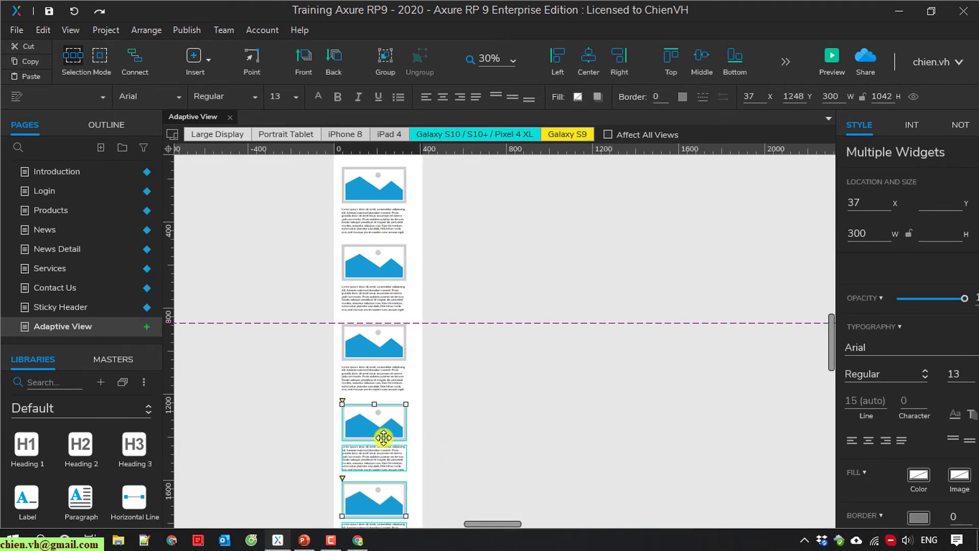
pyautogui.click(544, 397)
# Shift everything from the Product Listing heading down right to centre the column at x 56.
pyautogui.scroll(3, 541, 396)
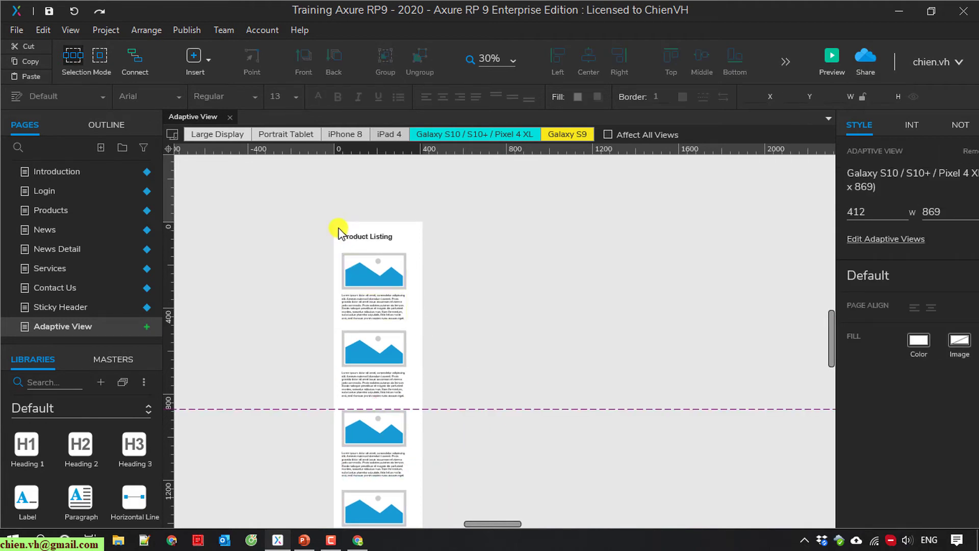
pyautogui.moveTo(339, 232); pyautogui.dragTo(455, 487)
pyautogui.press('Right')
pyautogui.press('Right')
pyautogui.press('Right')
pyautogui.press('Right')
pyautogui.press('Right')
pyautogui.press('Right')
pyautogui.moveTo(385, 349); pyautogui.dragTo(387, 355)
pyautogui.scroll(5, 542, 365)
pyautogui.click(563, 350)
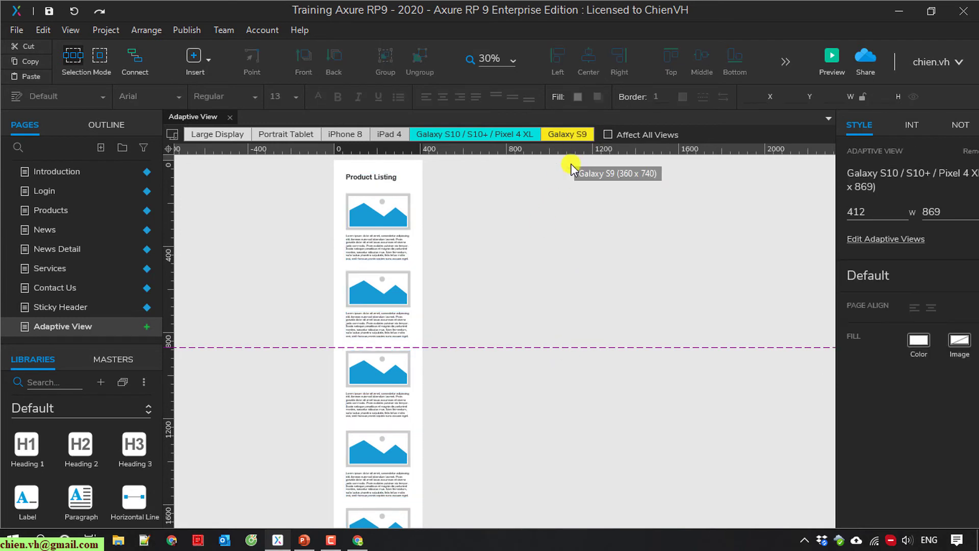
# In the Galaxy S9 view, move all widgets left to x 30 to fit 360 width.
pyautogui.click(576, 134)
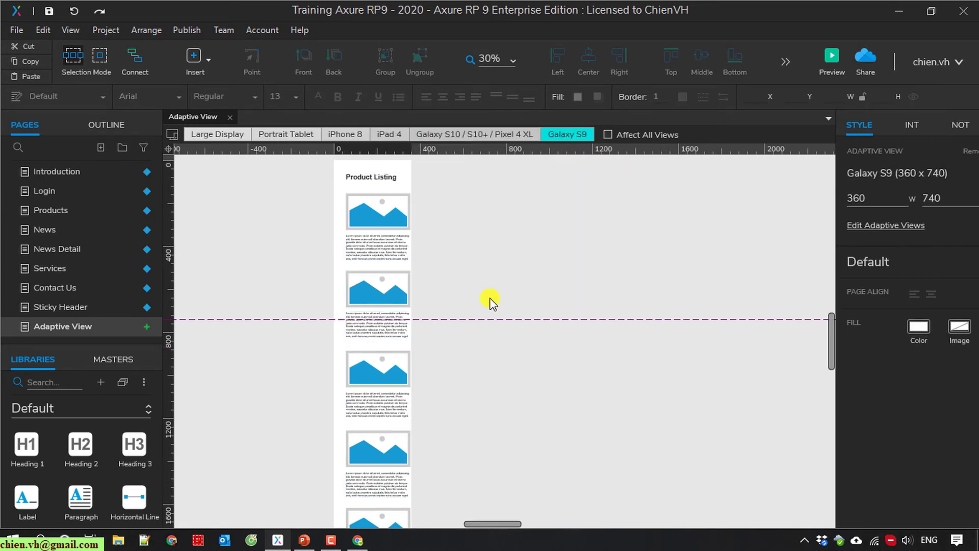
pyautogui.hotkey('ctrl', 'a')
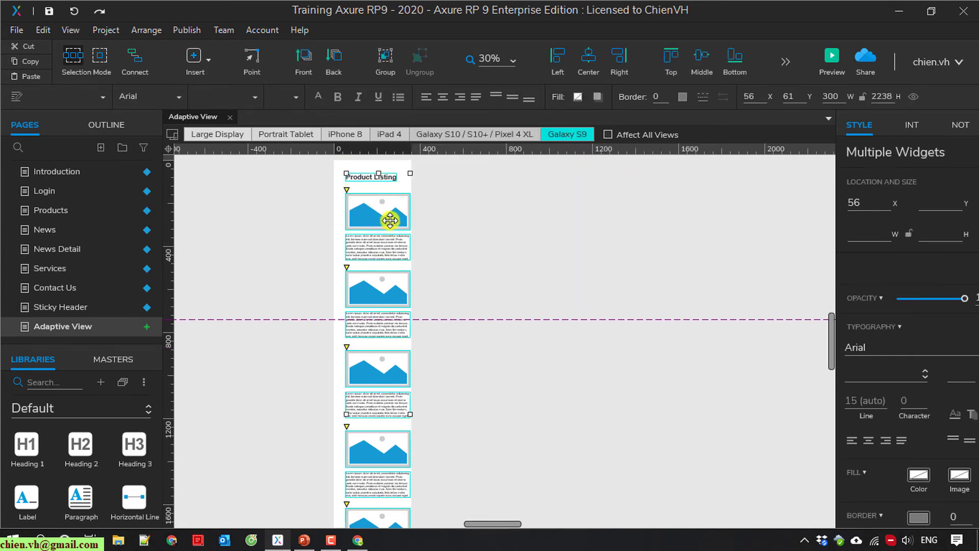
pyautogui.moveTo(380, 217)
pyautogui.mouseDown()
pyautogui.moveTo(372, 212)
pyautogui.moveTo(383, 223)
pyautogui.mouseUp()
pyautogui.click(553, 235)
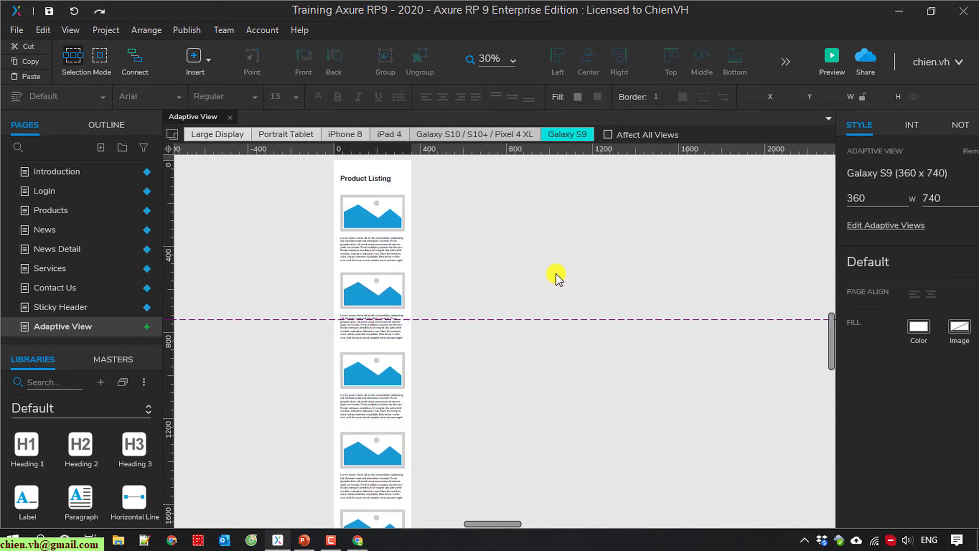
# Review Large Display, Portrait Tablet, iPhone 8, iPad 4, Galaxy S10 and Galaxy S9 layouts.
pyautogui.click(231, 133)
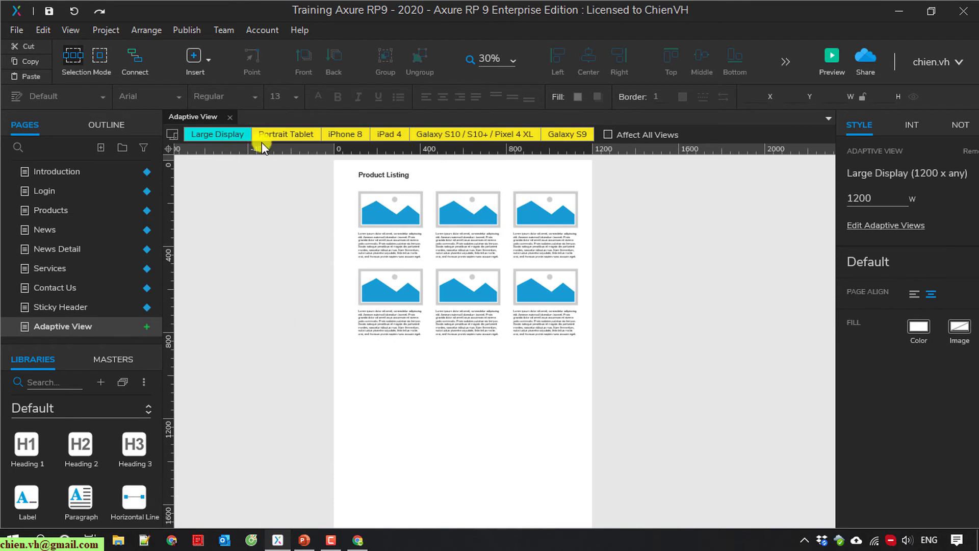
pyautogui.click(283, 133)
pyautogui.click(354, 133)
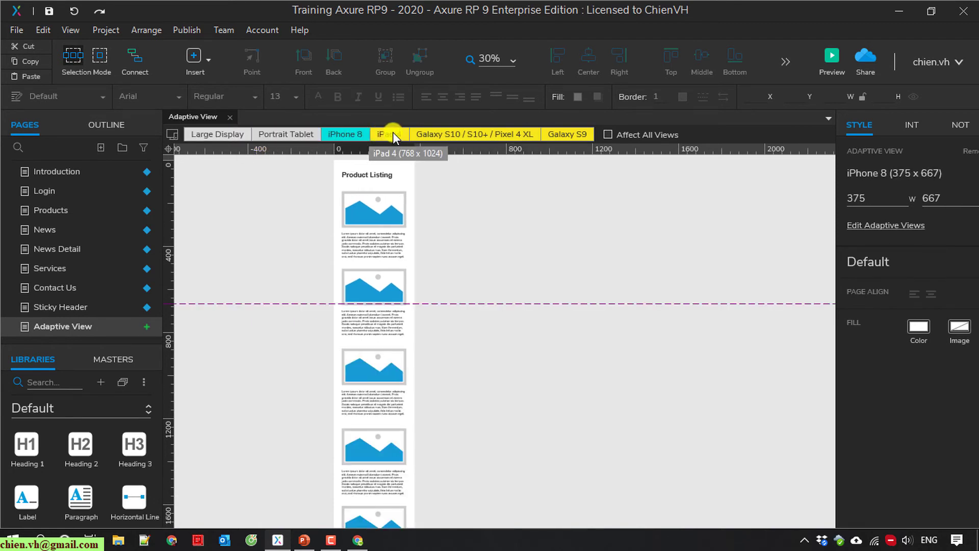
pyautogui.click(398, 134)
pyautogui.click(443, 133)
pyautogui.click(563, 134)
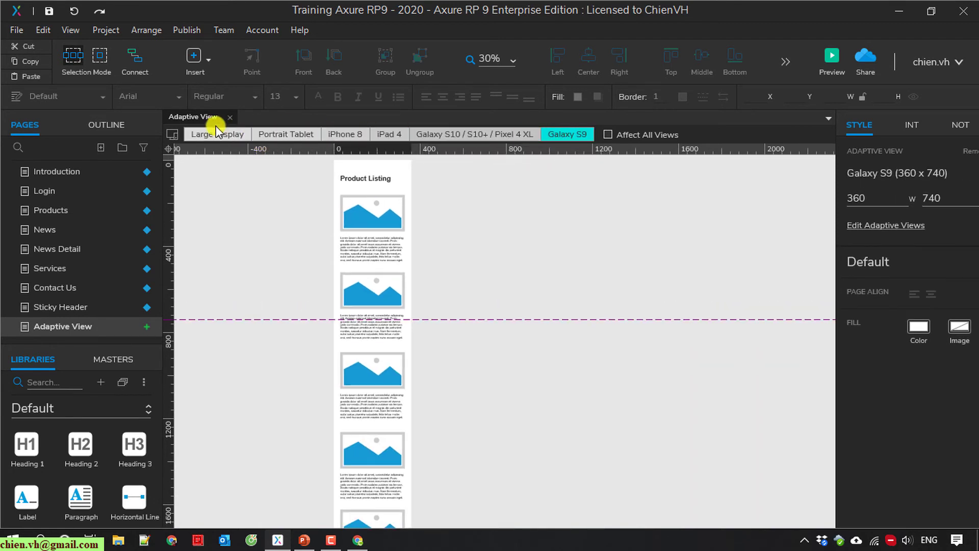
# Return to the Large Display view and scroll through its three-column preview.
pyautogui.click(211, 133)
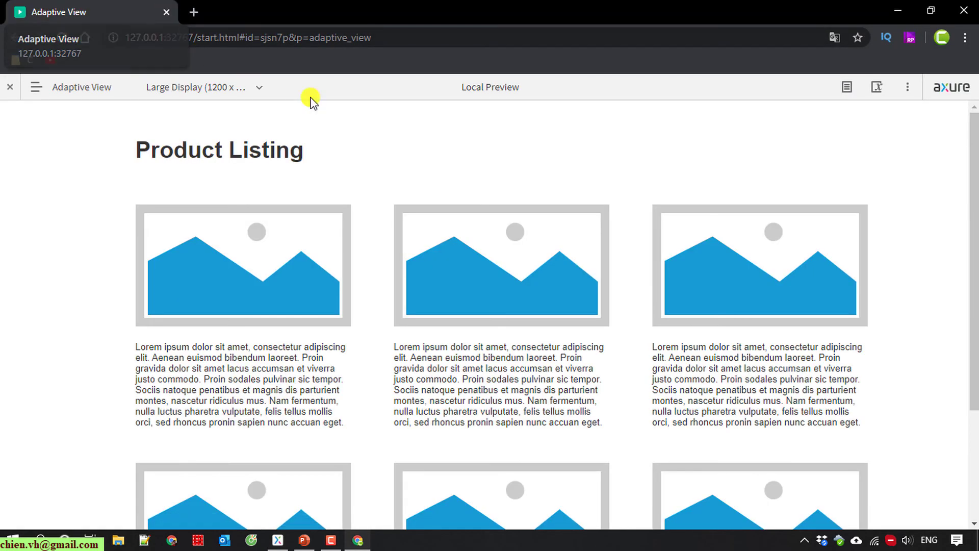
pyautogui.scroll(-3, 622, 199)
pyautogui.scroll(3, 599, 371)
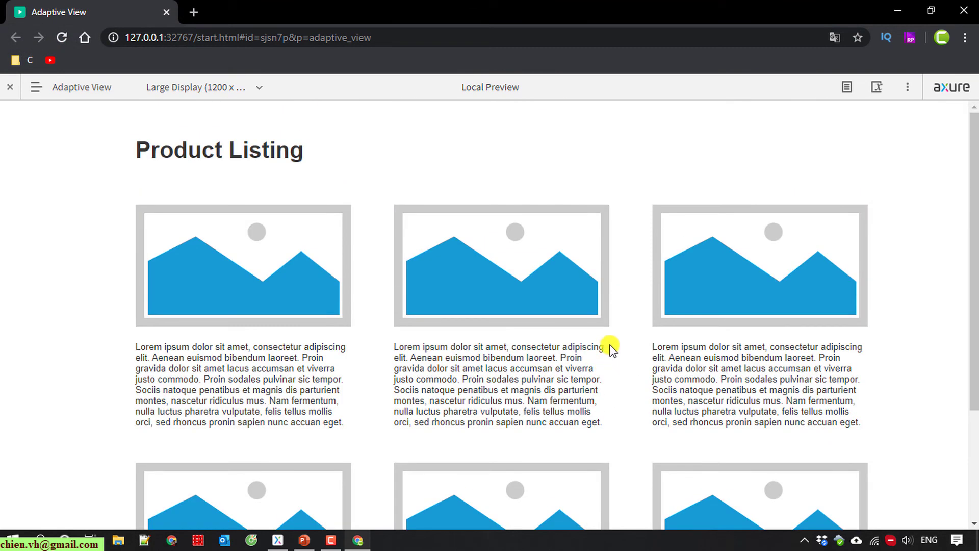
pyautogui.scroll(-5, 197, 258)
pyautogui.scroll(5, 200, 269)
pyautogui.scroll(-2, 201, 262)
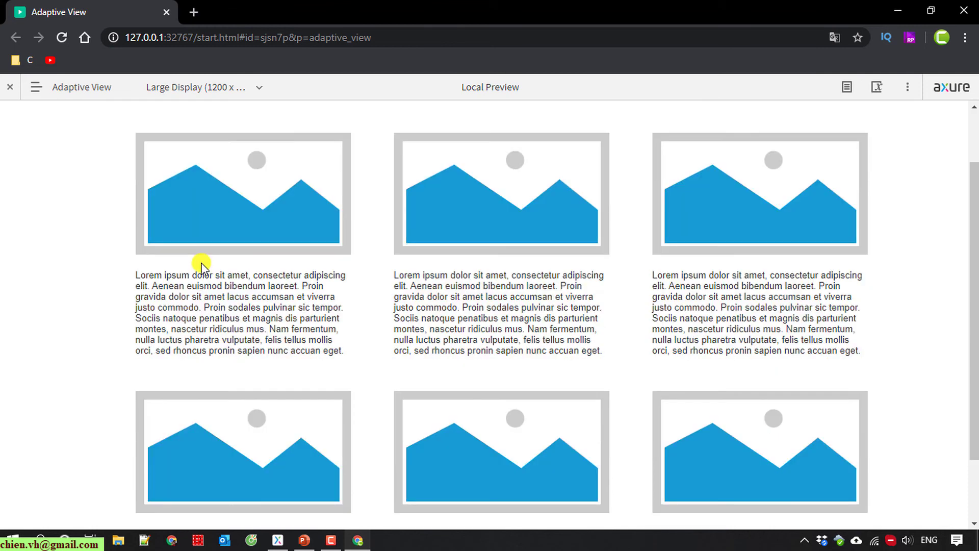
pyautogui.scroll(-2, 201, 263)
pyautogui.scroll(4, 201, 264)
# Switch the preview to Portrait Tablet (768 x any) and scroll the two-column card layout.
pyautogui.click(260, 88)
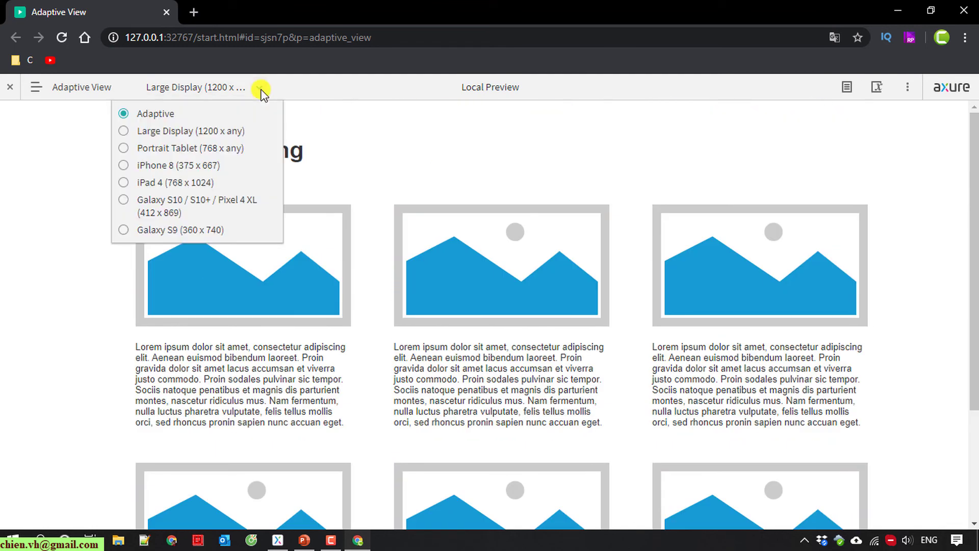
pyautogui.click(123, 148)
pyautogui.scroll(-4, 528, 278)
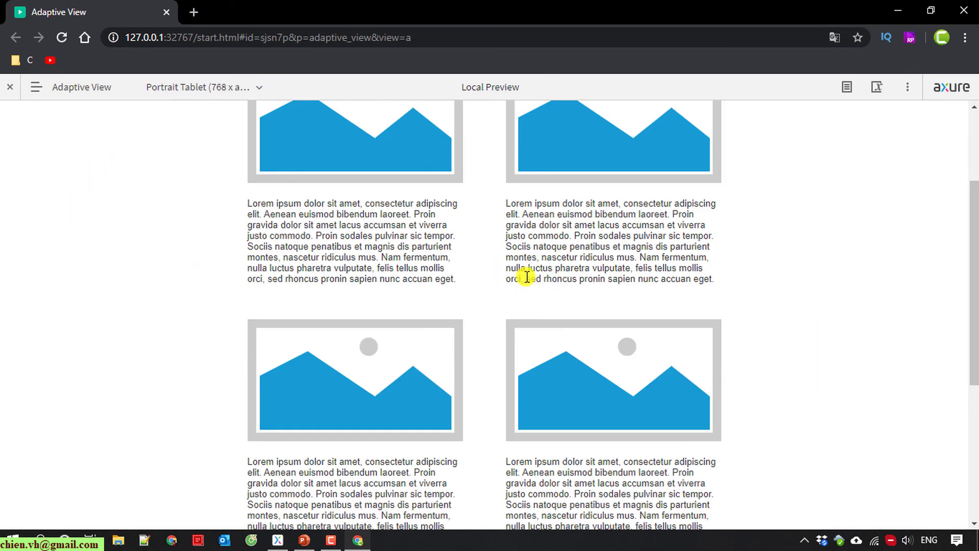
pyautogui.scroll(-4, 561, 296)
pyautogui.scroll(8, 586, 314)
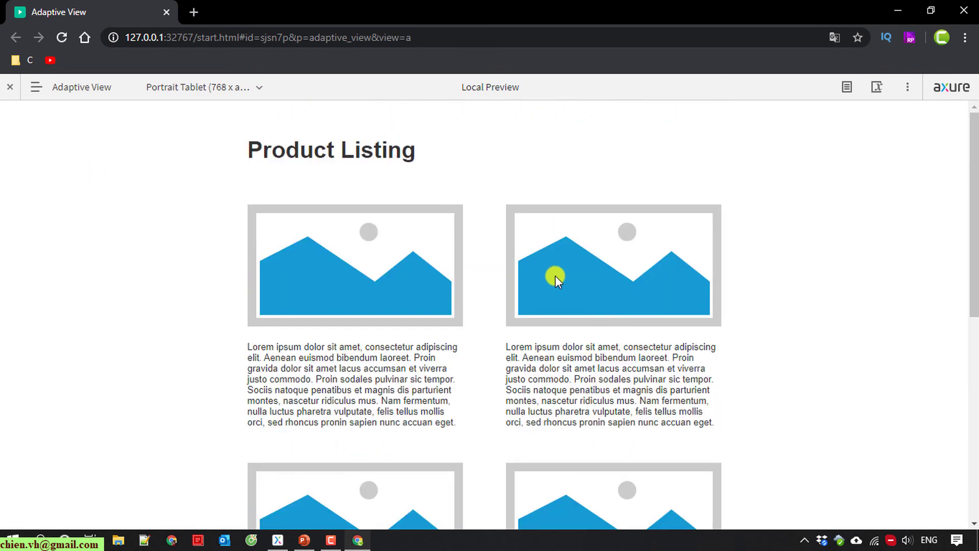
pyautogui.scroll(-3, 543, 280)
pyautogui.scroll(3, 544, 305)
# Preview the iPhone 8 layout and scroll through it.
pyautogui.click(257, 88)
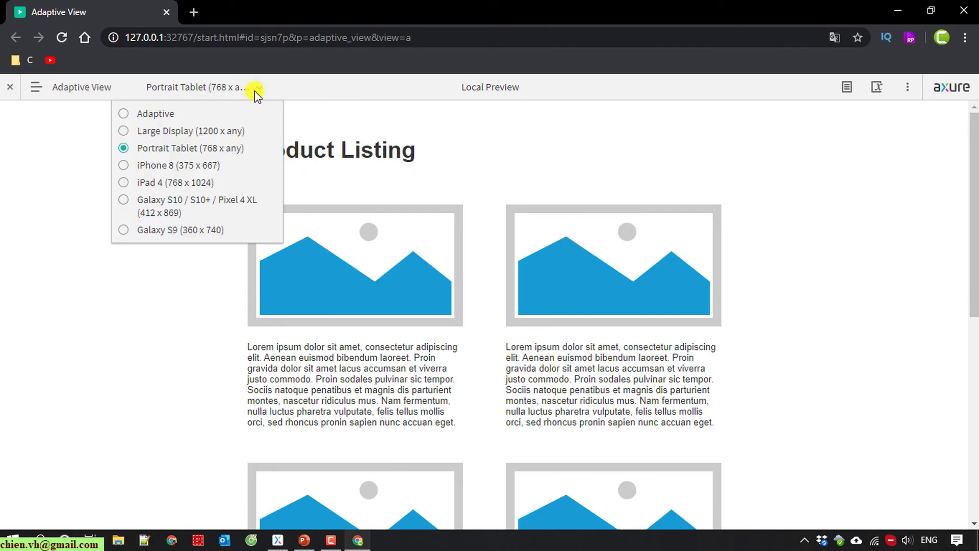
pyautogui.click(153, 168)
pyautogui.scroll(-4, 509, 262)
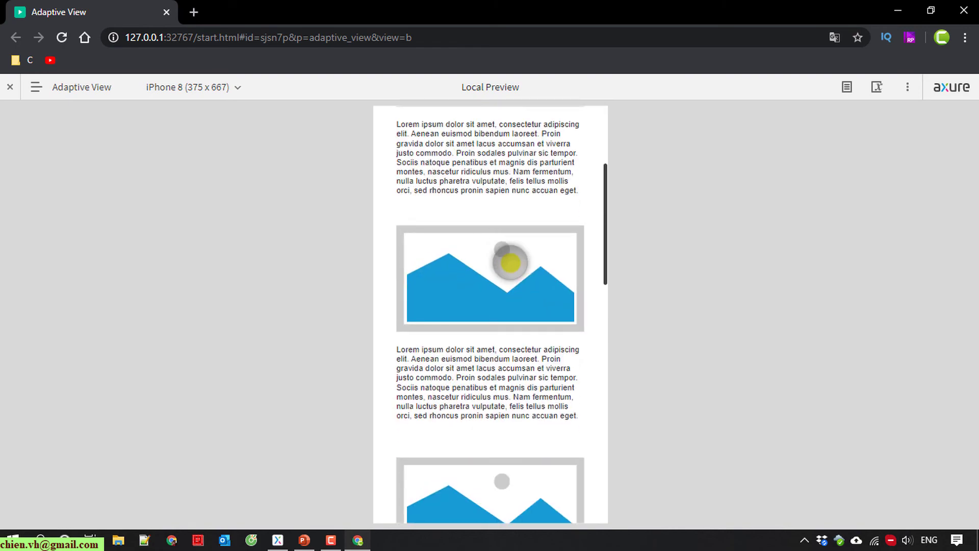
pyautogui.scroll(4, 509, 262)
pyautogui.scroll(-6, 525, 296)
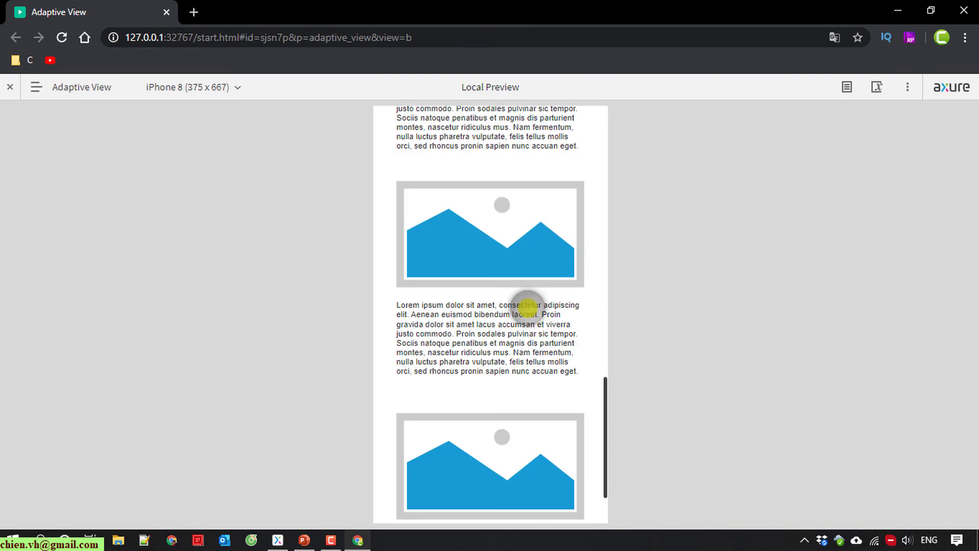
pyautogui.scroll(-2, 527, 306)
pyautogui.scroll(7, 526, 301)
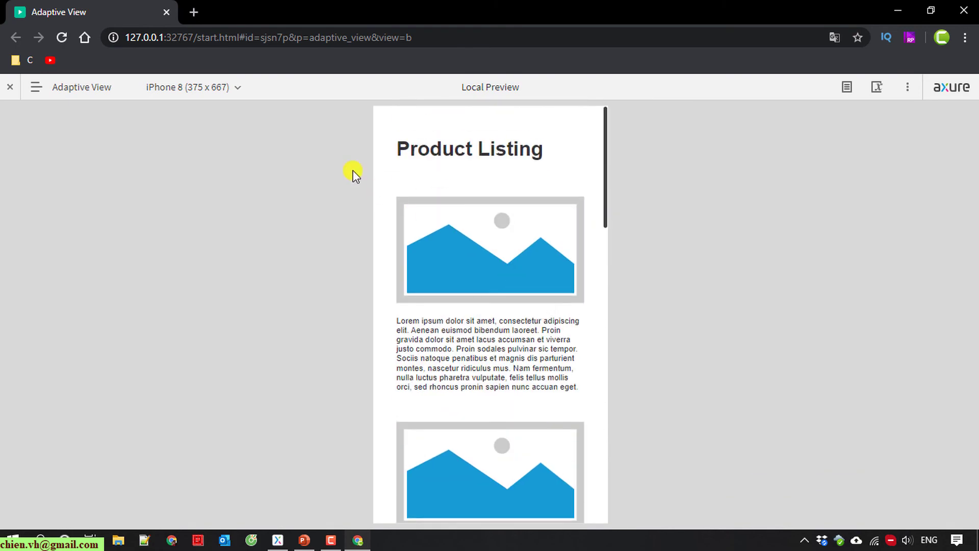
# Preview the iPad 4 layout and scroll through its two-column cards.
pyautogui.click(236, 87)
pyautogui.click(192, 183)
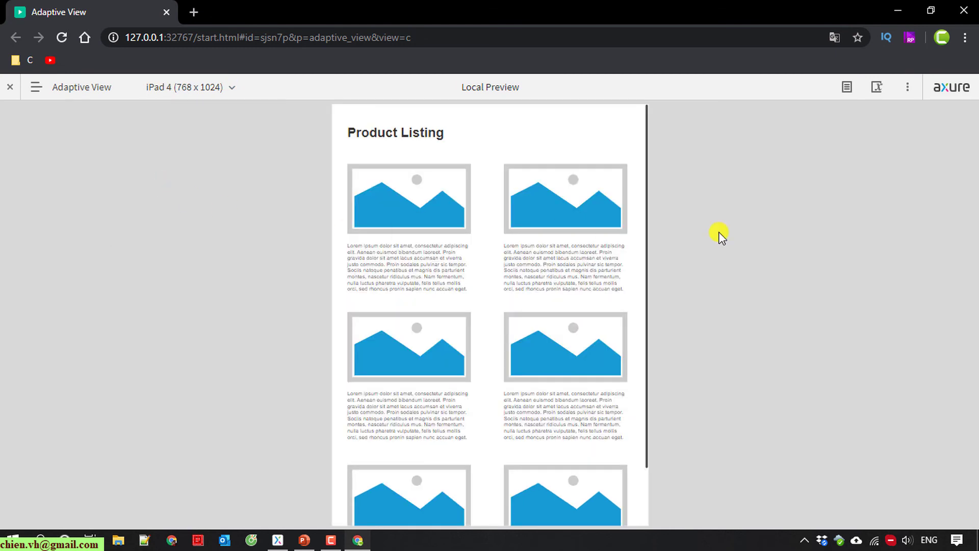
pyautogui.scroll(-1, 596, 332)
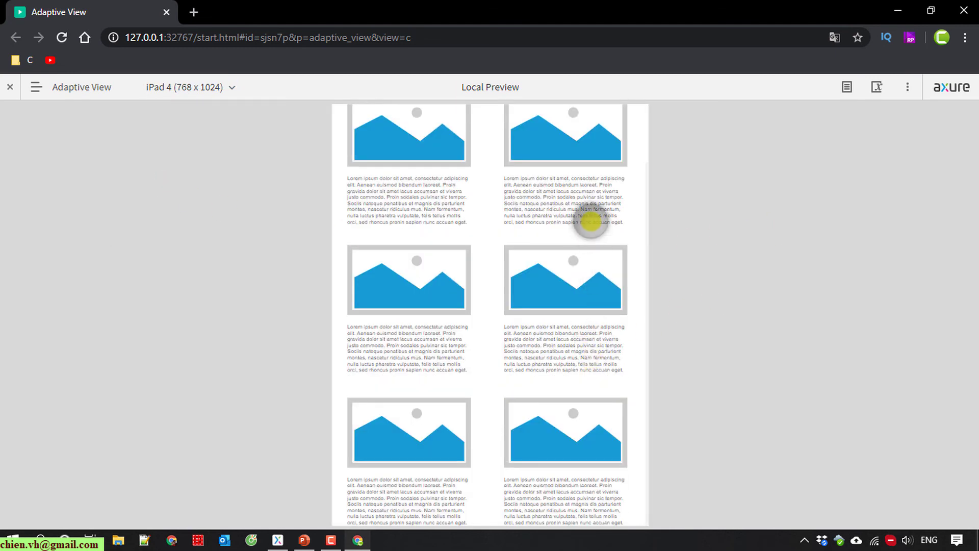
pyautogui.scroll(2, 581, 255)
pyautogui.scroll(-1, 532, 369)
pyautogui.scroll(1, 530, 367)
# Preview the Galaxy S10 / S10+ / Pixel 4 XL layout, then Galaxy S9.
pyautogui.click(211, 87)
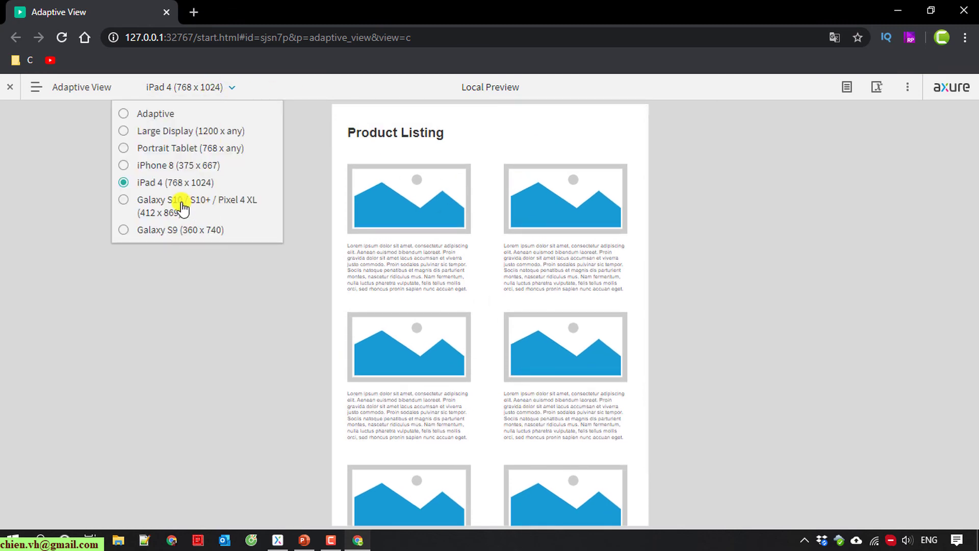
pyautogui.click(184, 203)
pyautogui.scroll(-10, 531, 271)
pyautogui.scroll(10, 536, 309)
pyautogui.click(236, 88)
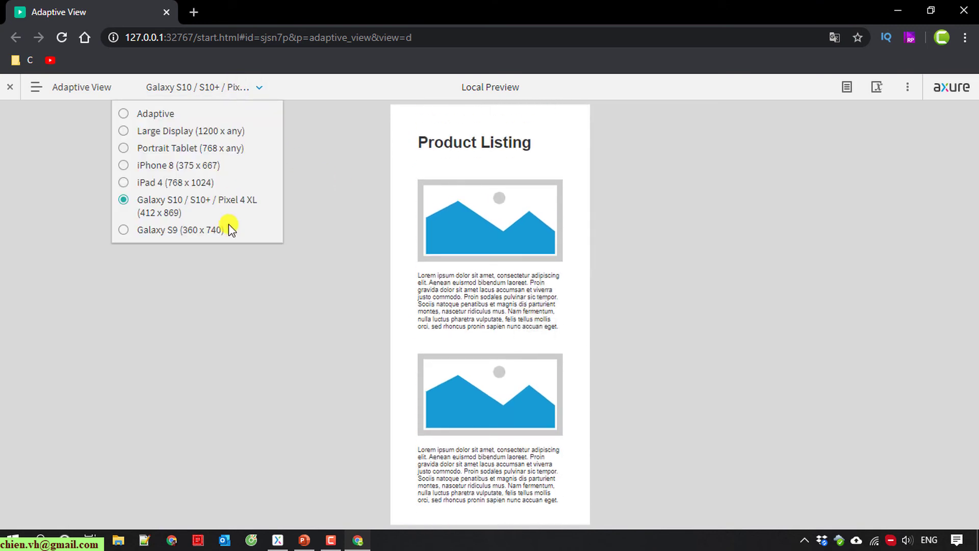
pyautogui.click(203, 234)
pyautogui.scroll(-10, 475, 243)
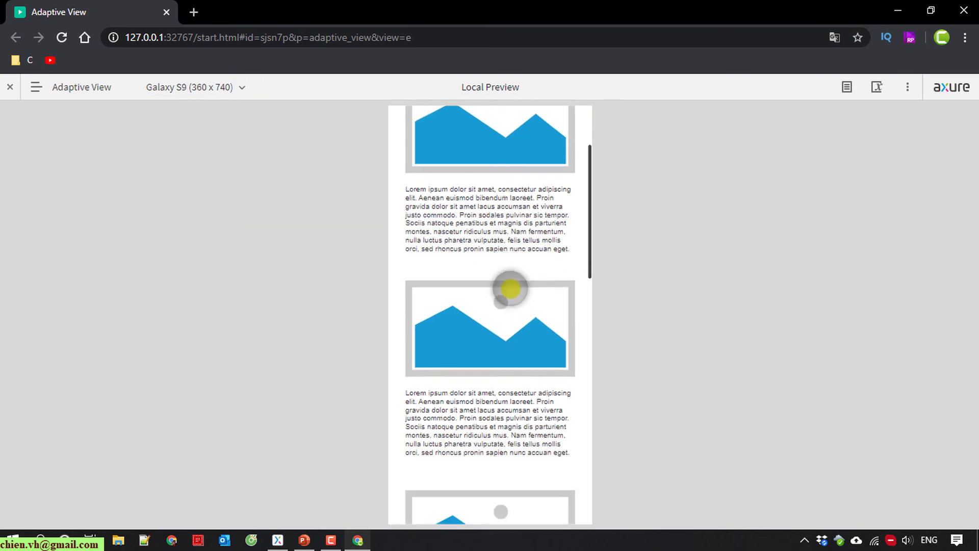
pyautogui.scroll(10, 506, 284)
# Restore Chrome to a resizable window and set the preview size to Adaptive.
pyautogui.click(930, 10)
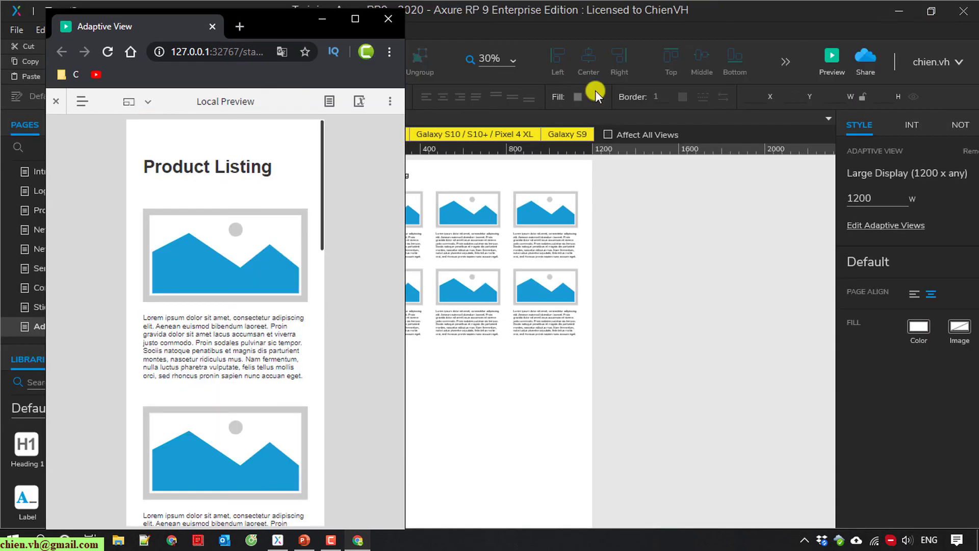
pyautogui.moveTo(277, 17); pyautogui.dragTo(285, 9)
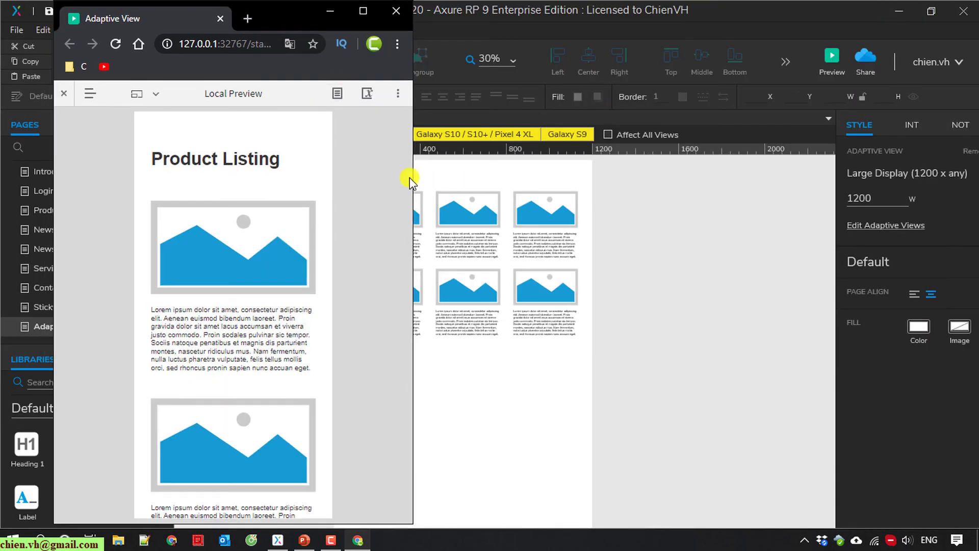
pyautogui.moveTo(416, 177); pyautogui.dragTo(743, 223)
pyautogui.click(282, 95)
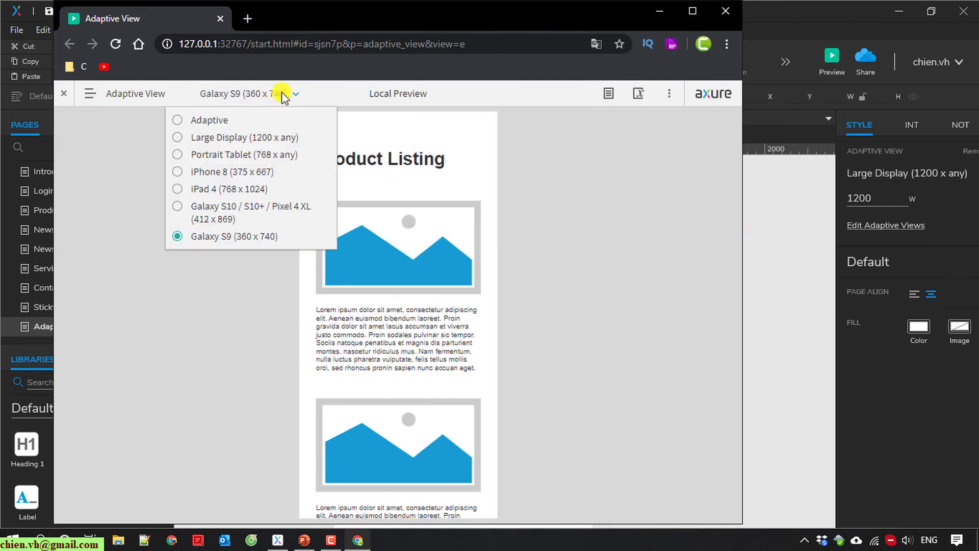
pyautogui.click(207, 121)
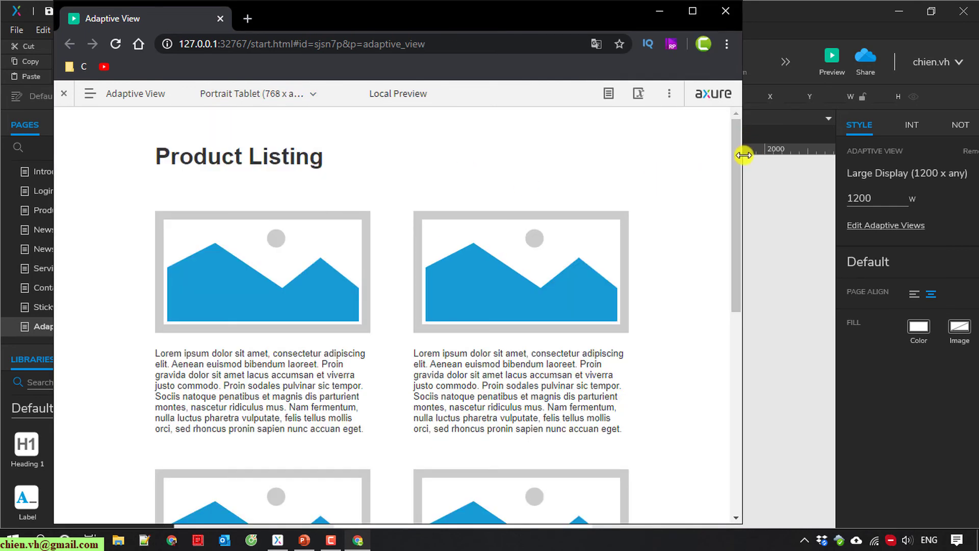
# Narrow and then widen the browser window to confirm the card grid reflows.
pyautogui.moveTo(743, 155); pyautogui.dragTo(641, 197)
pyautogui.scroll(-3, 595, 258)
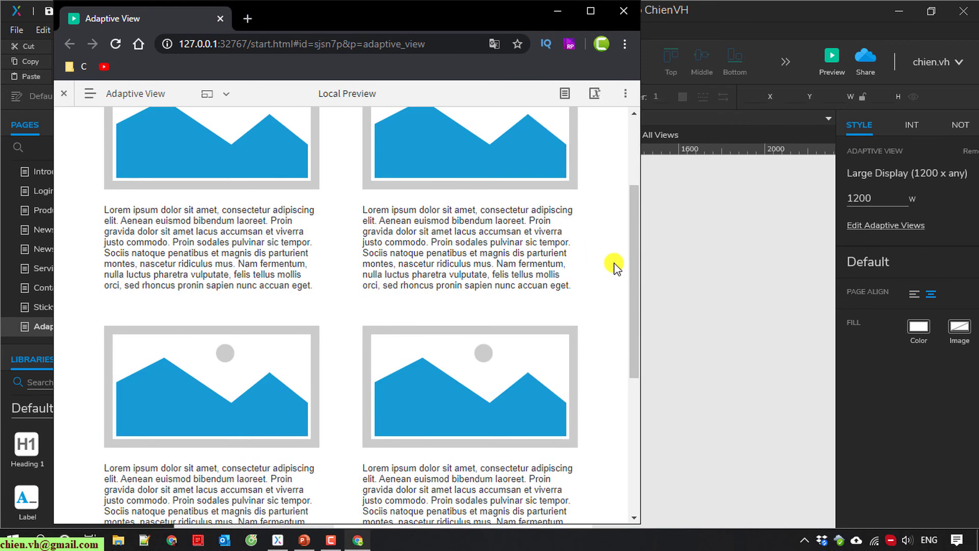
pyautogui.scroll(3, 612, 268)
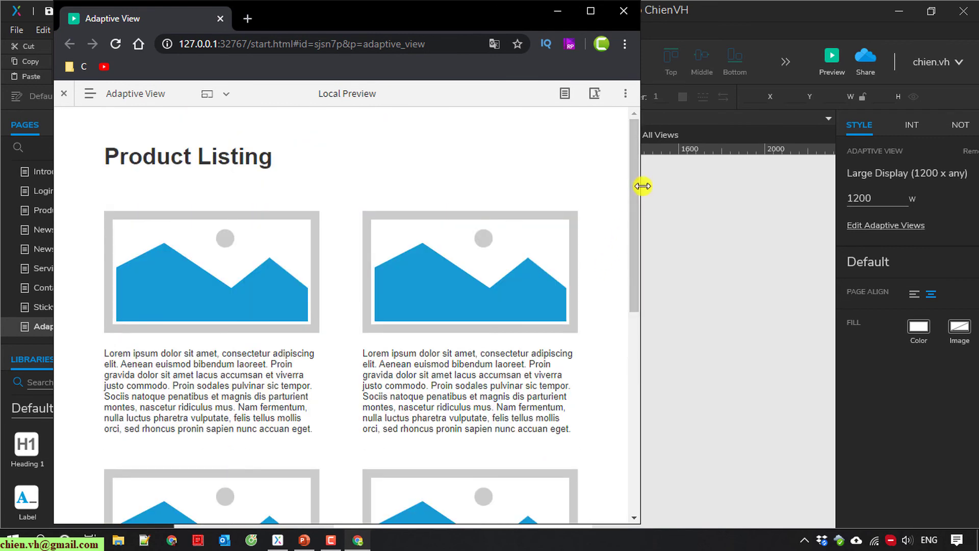
pyautogui.moveTo(641, 183); pyautogui.dragTo(413, 225)
pyautogui.click(364, 10)
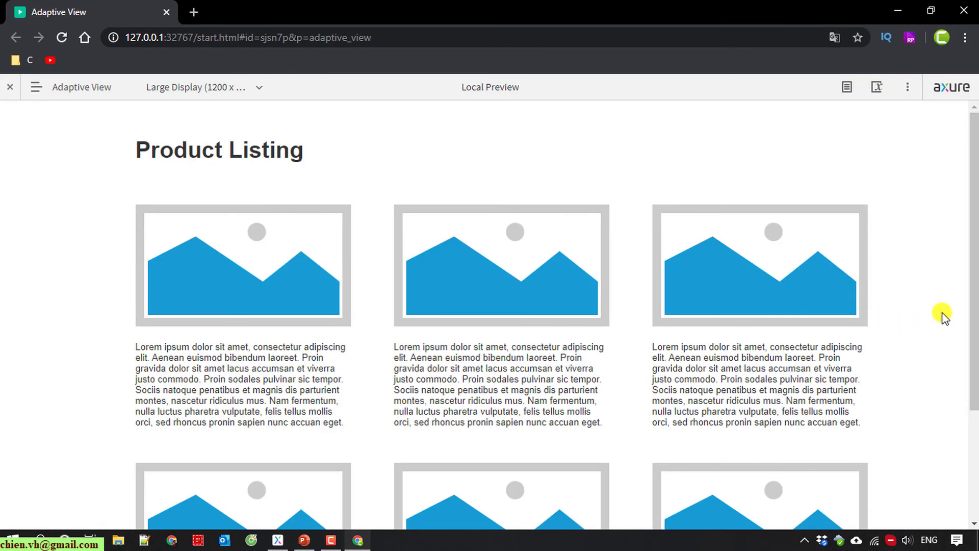